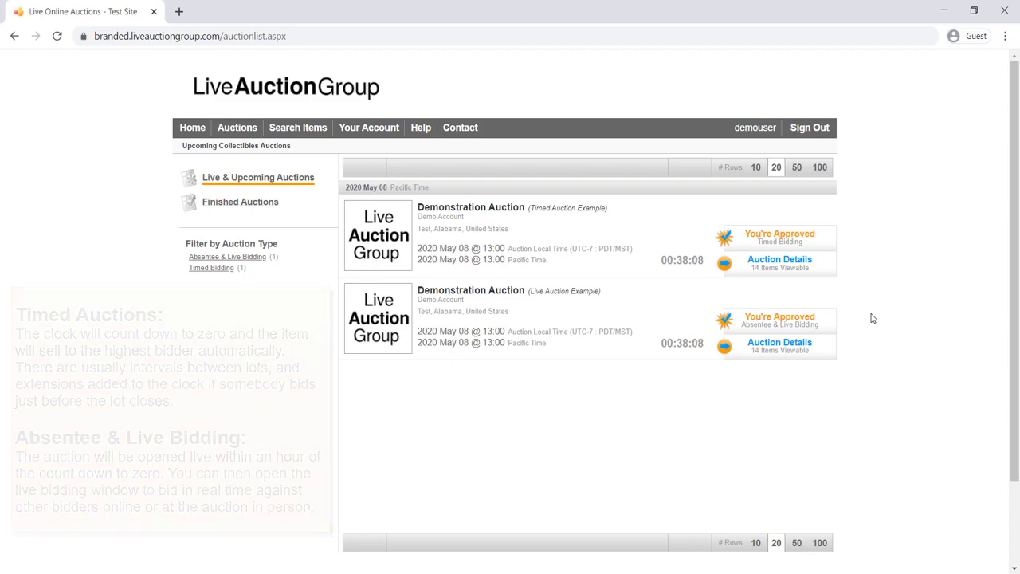
Open the timed Demonstration Auction's timed session, try the grid layout and return the lots to the list layout.
click(538, 208)
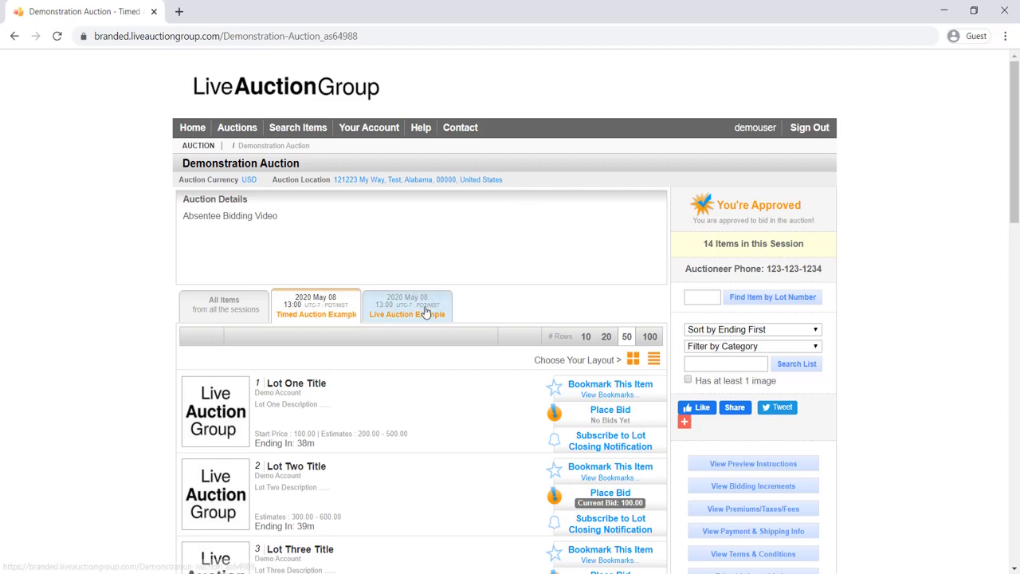
click(382, 313)
click(330, 316)
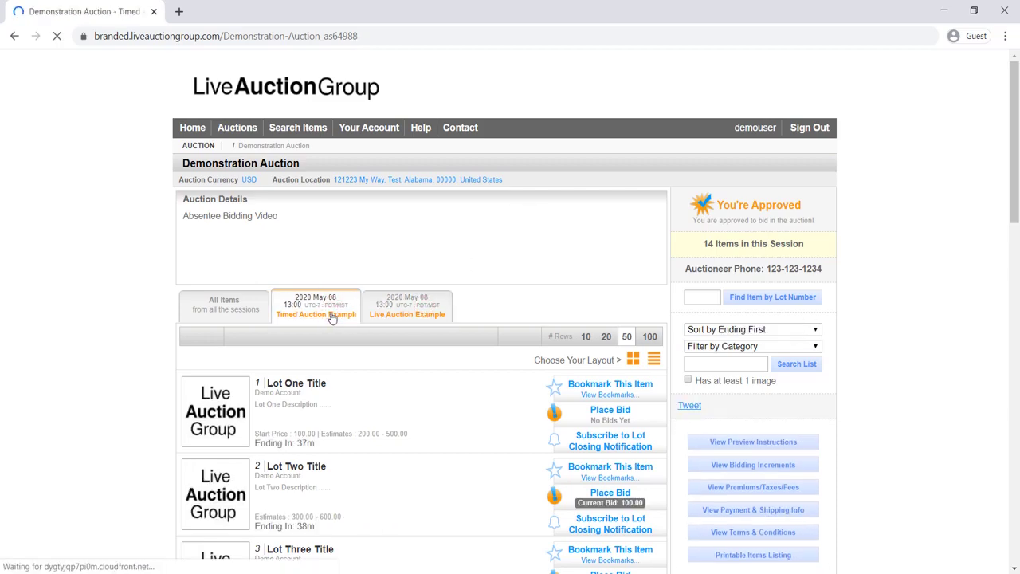
click(637, 365)
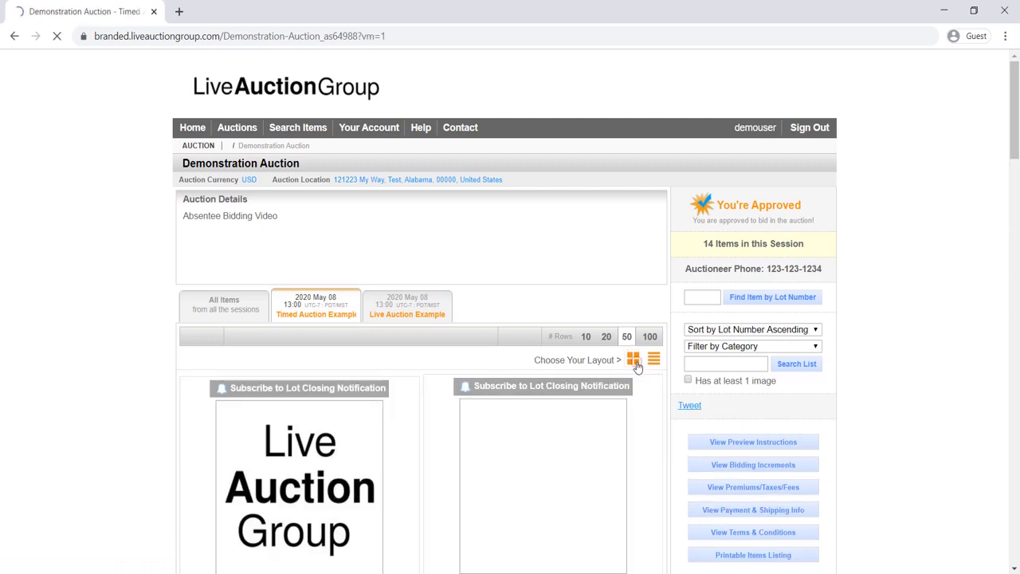
click(655, 364)
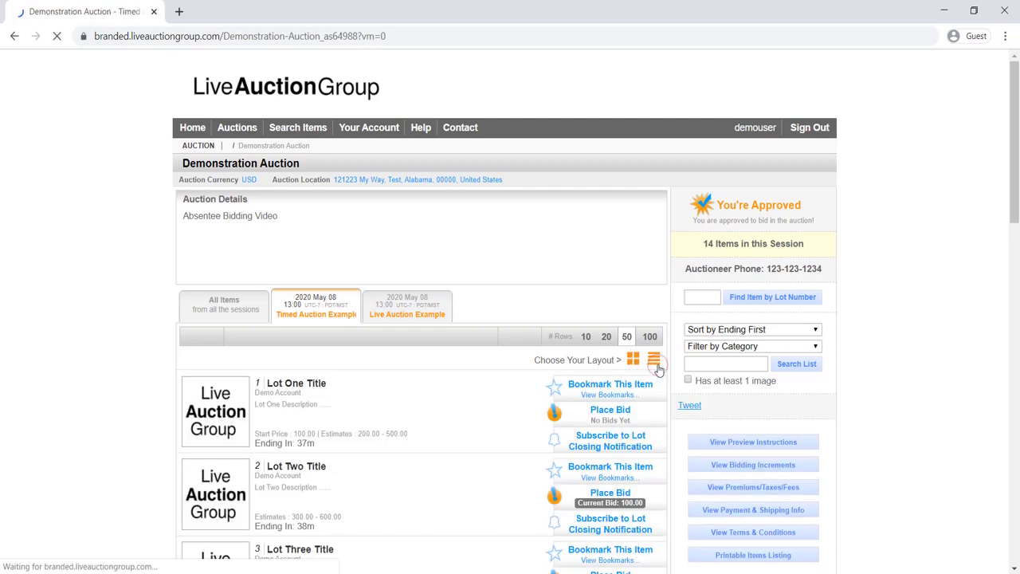
Open Lot One and review its bidding increments, buyer's premiums and lot closing details.
click(286, 385)
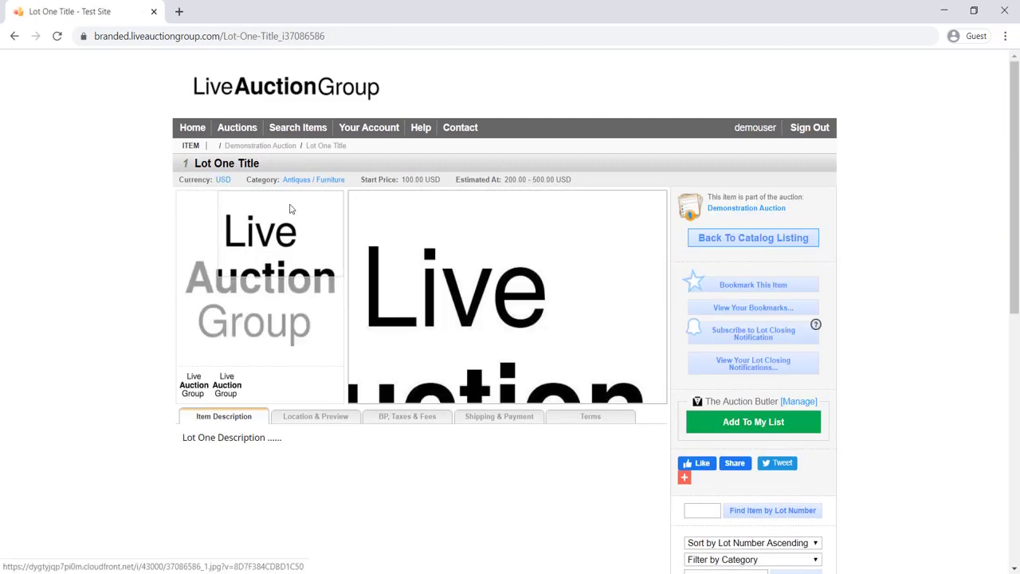
click(389, 310)
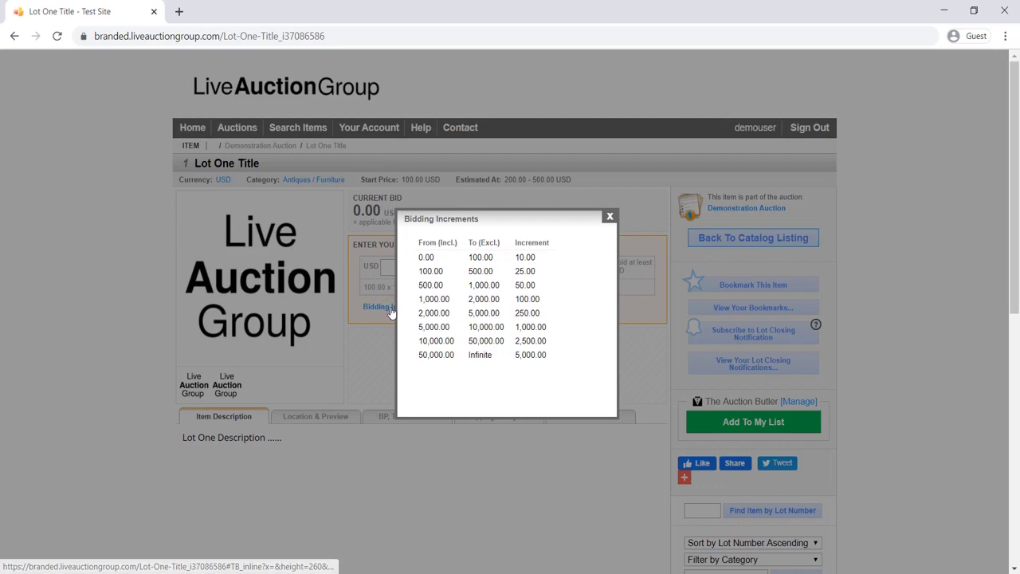
click(610, 216)
click(469, 308)
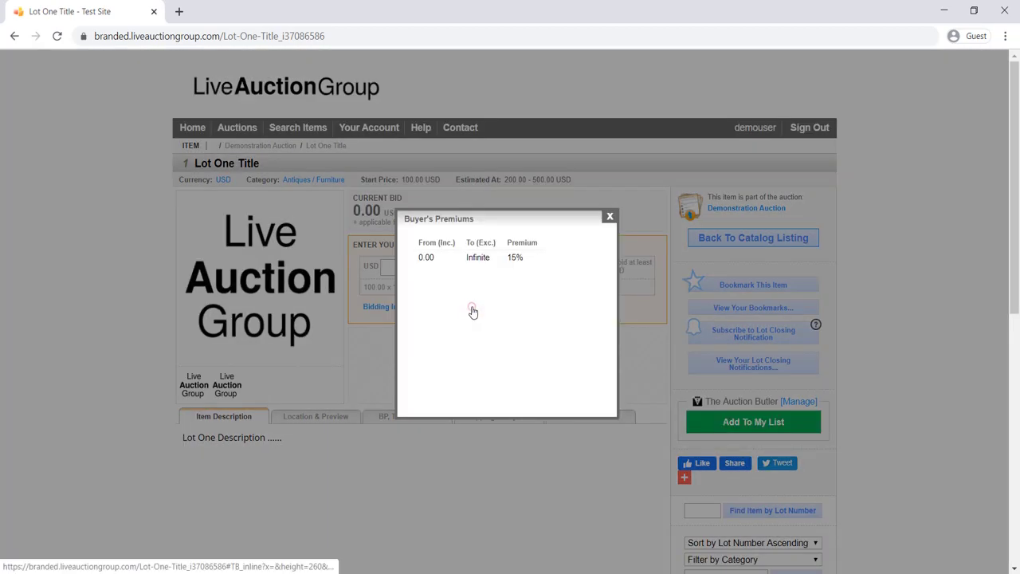
click(605, 218)
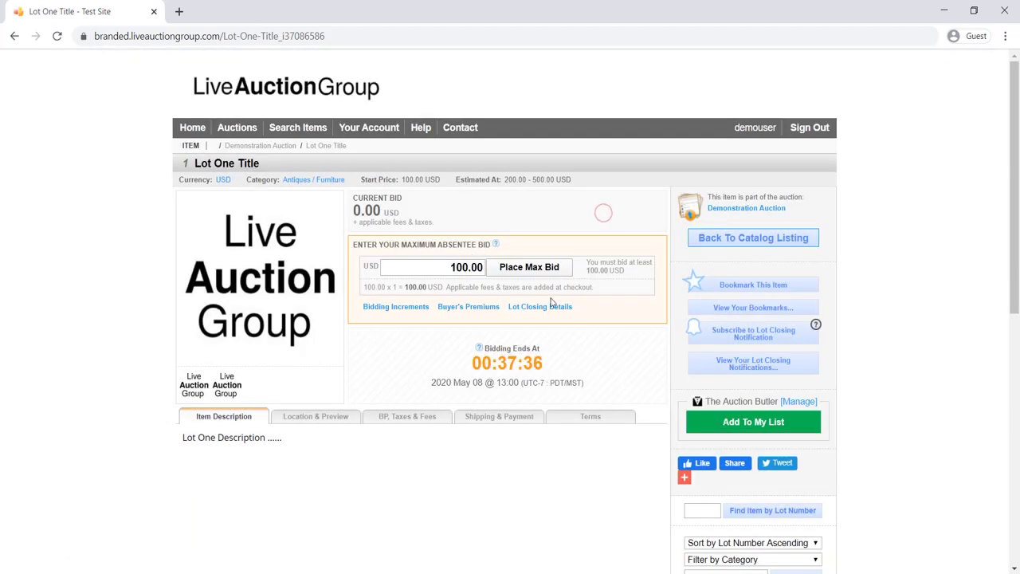
click(547, 309)
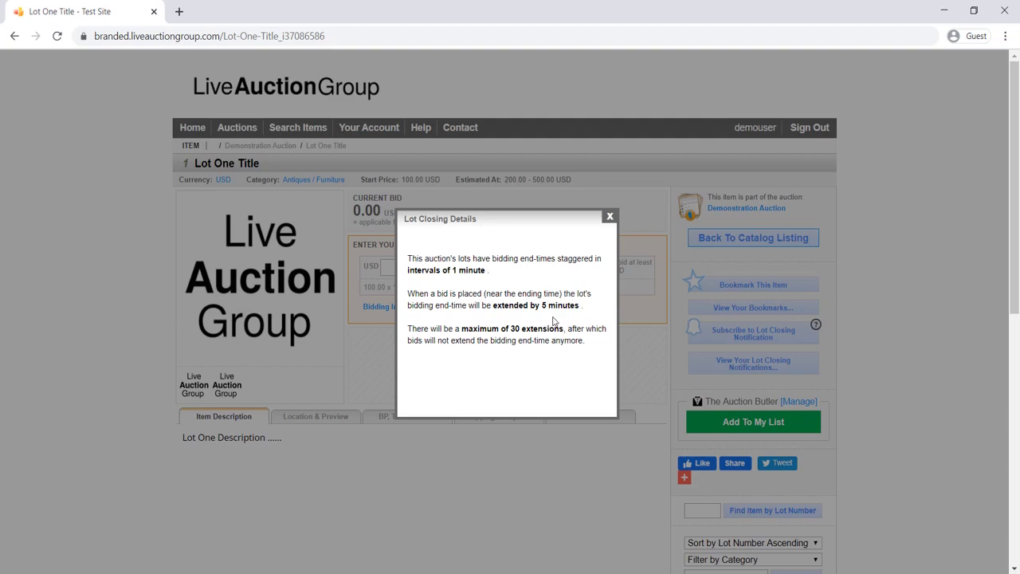
click(610, 217)
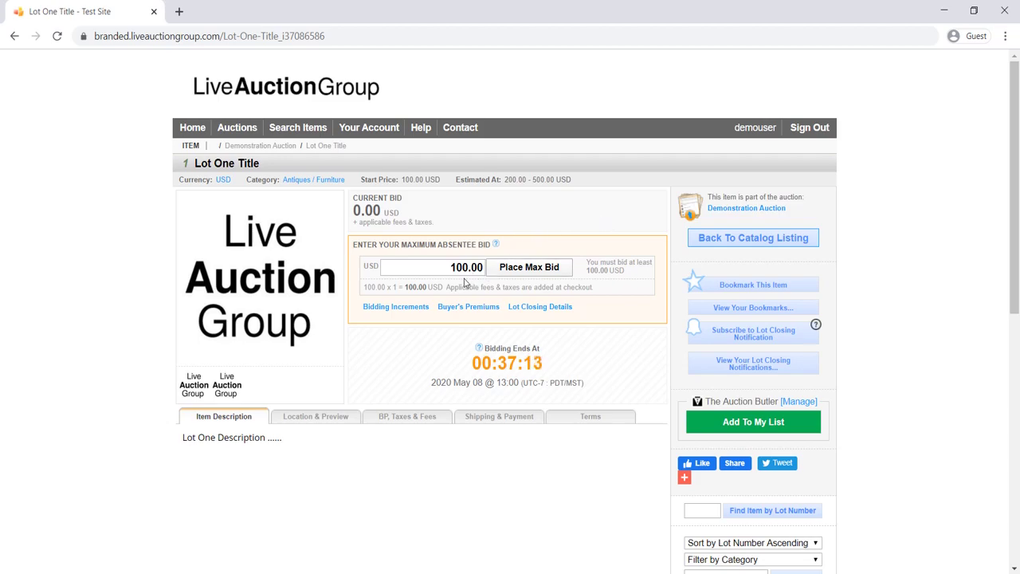
Place and confirm a maximum absentee bid of 500 USD on Lot One.
click(435, 268)
text(500)
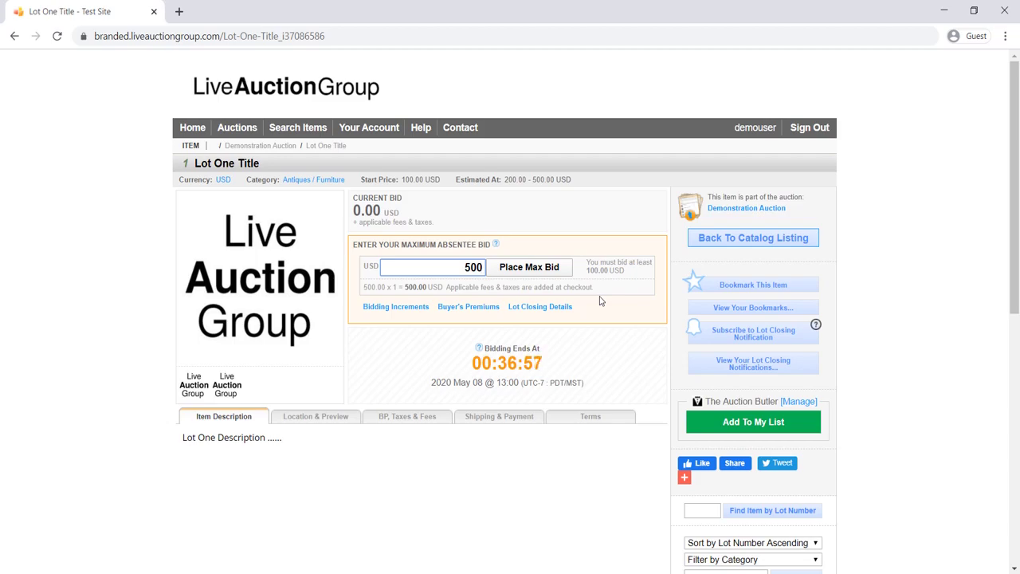
click(550, 269)
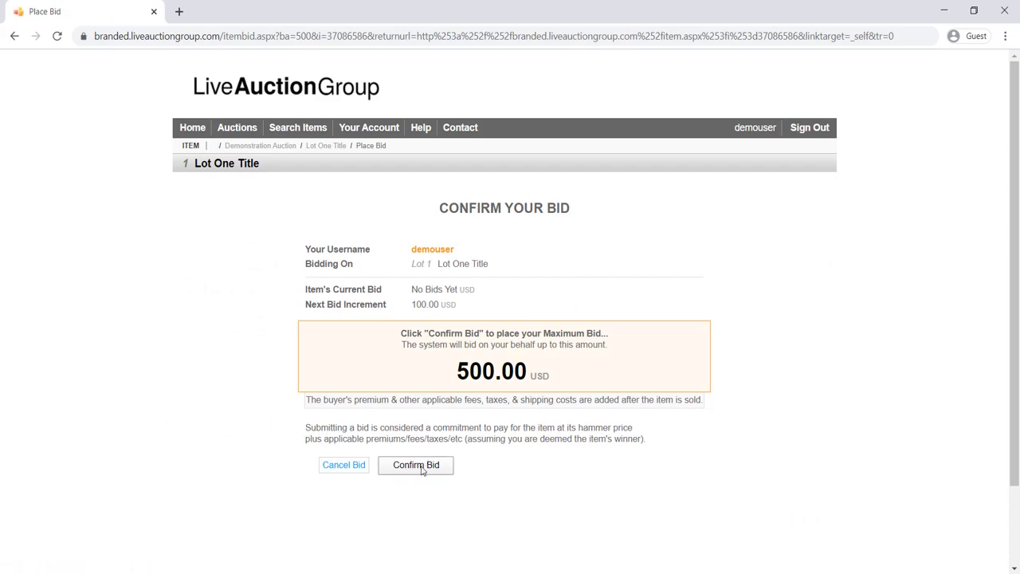
click(422, 468)
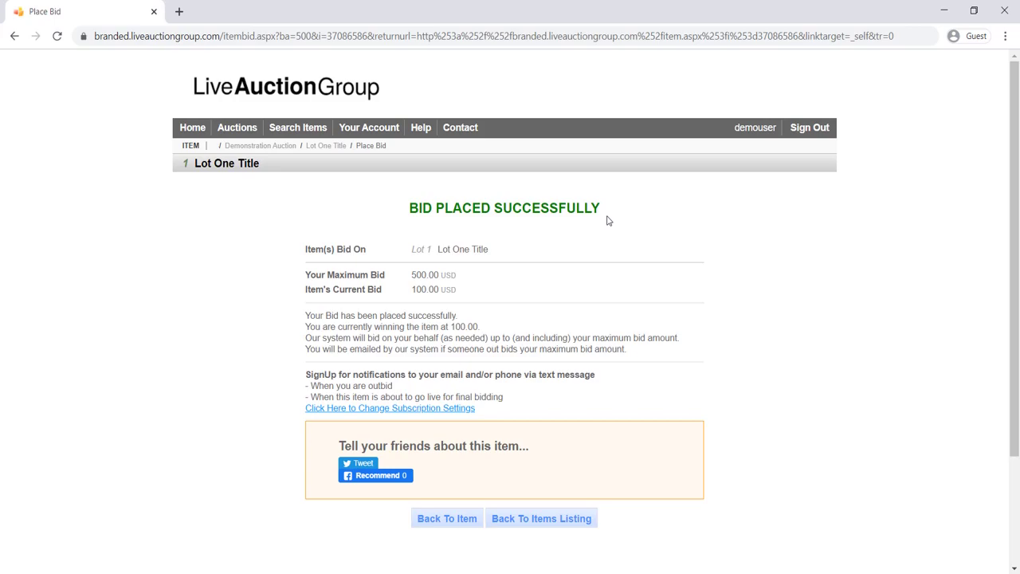
Return to the items listing, open Lot Two, and place and confirm a maximum bid of 125 USD.
click(553, 516)
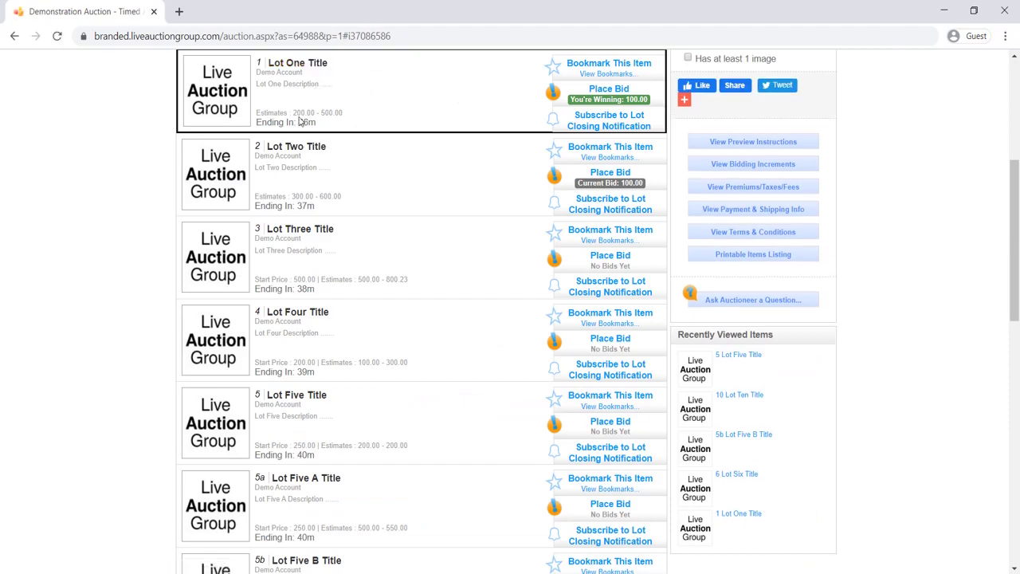
click(287, 151)
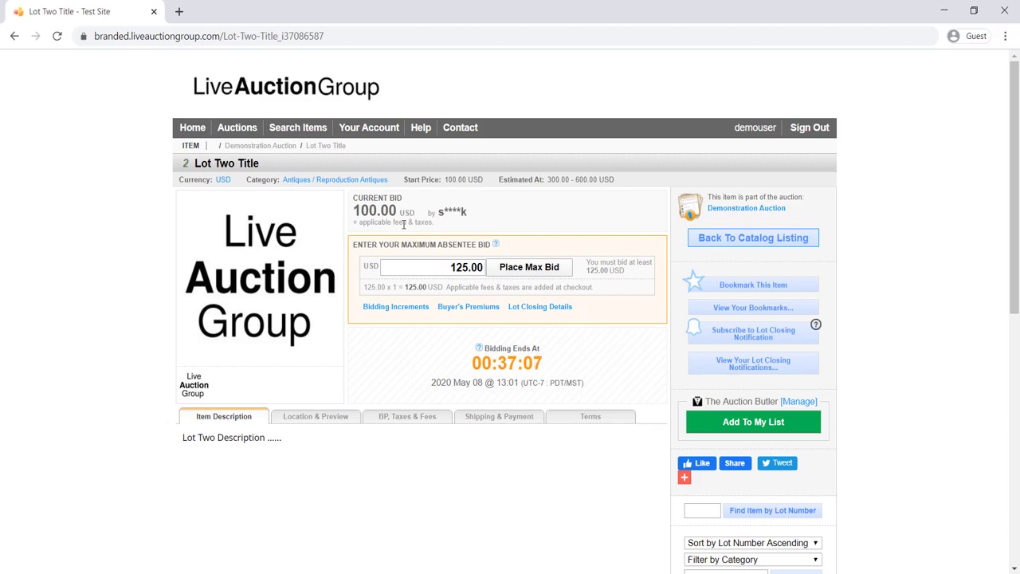
click(533, 268)
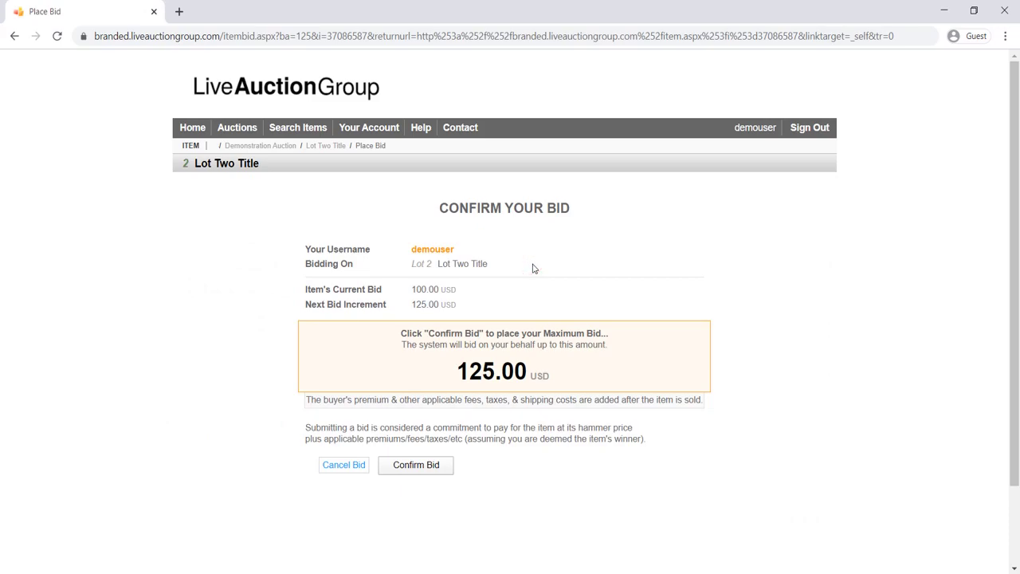
click(423, 466)
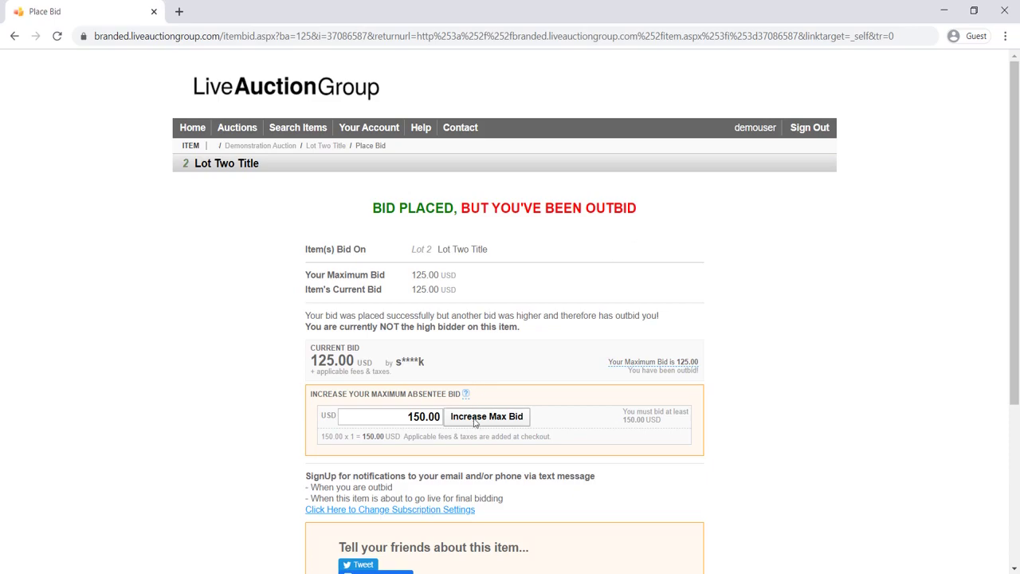
Increase the maximum absentee bid on Lot Two to 200 USD and confirm it.
double_click(376, 412)
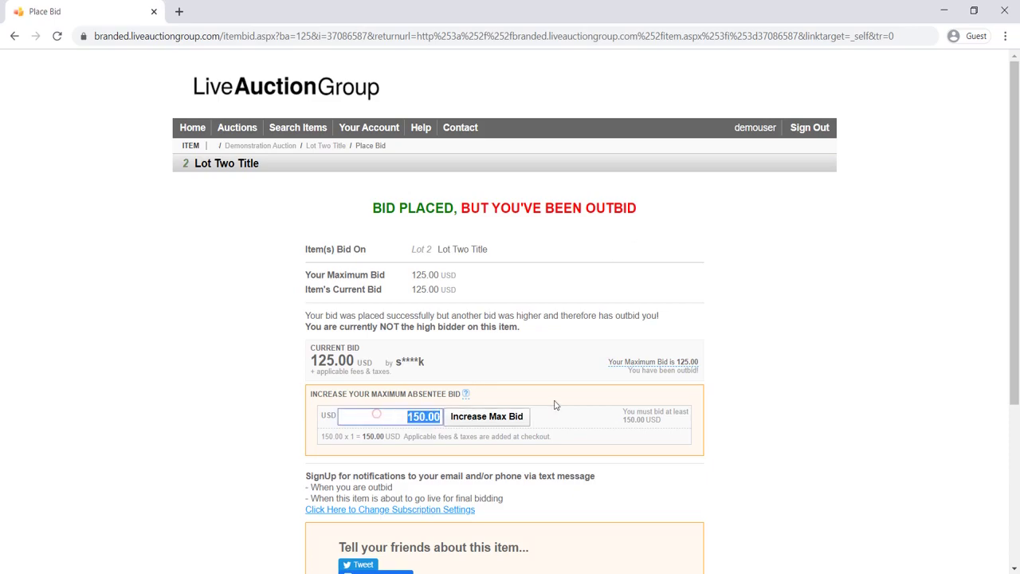
text(200)
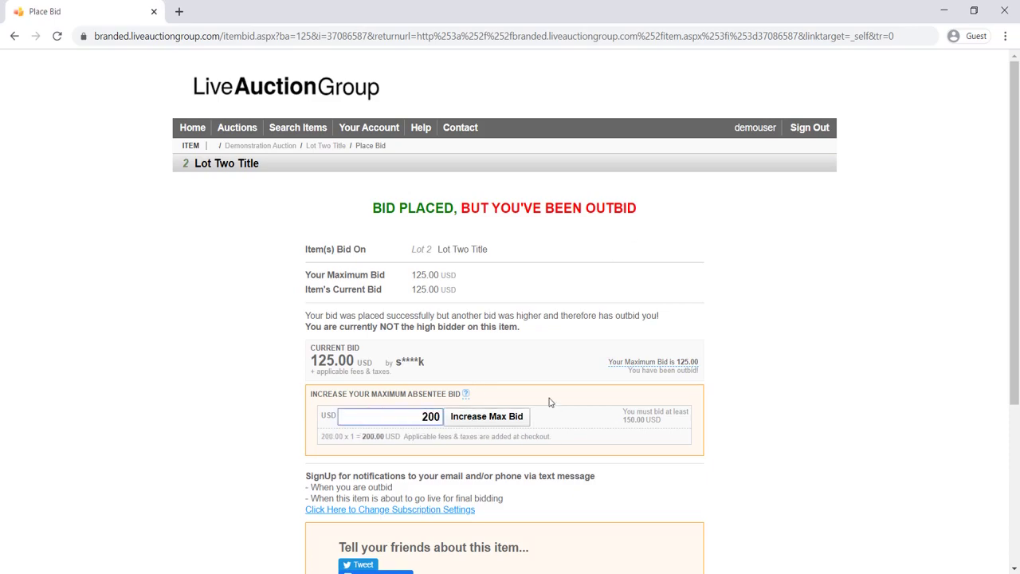
click(495, 419)
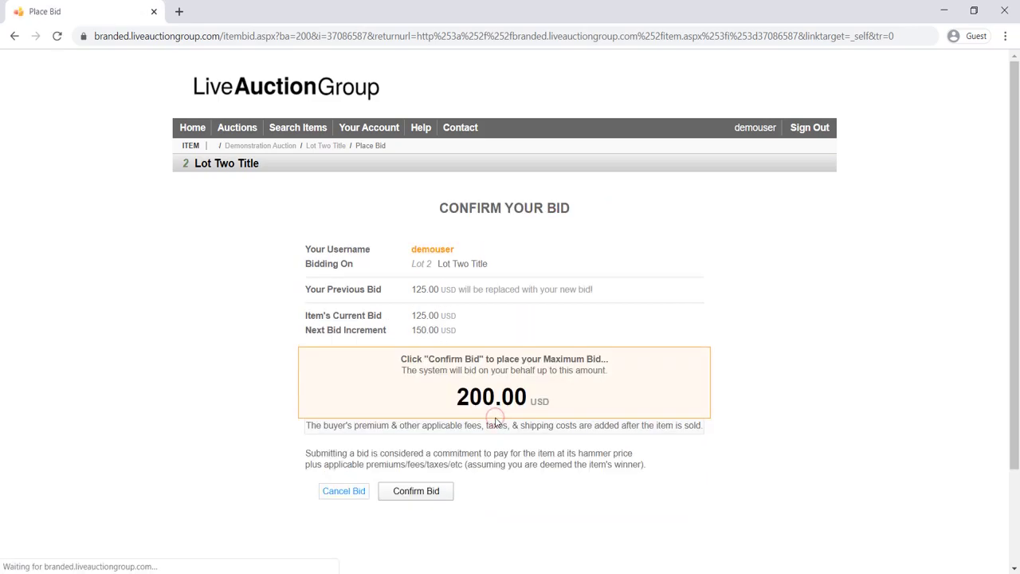
click(423, 499)
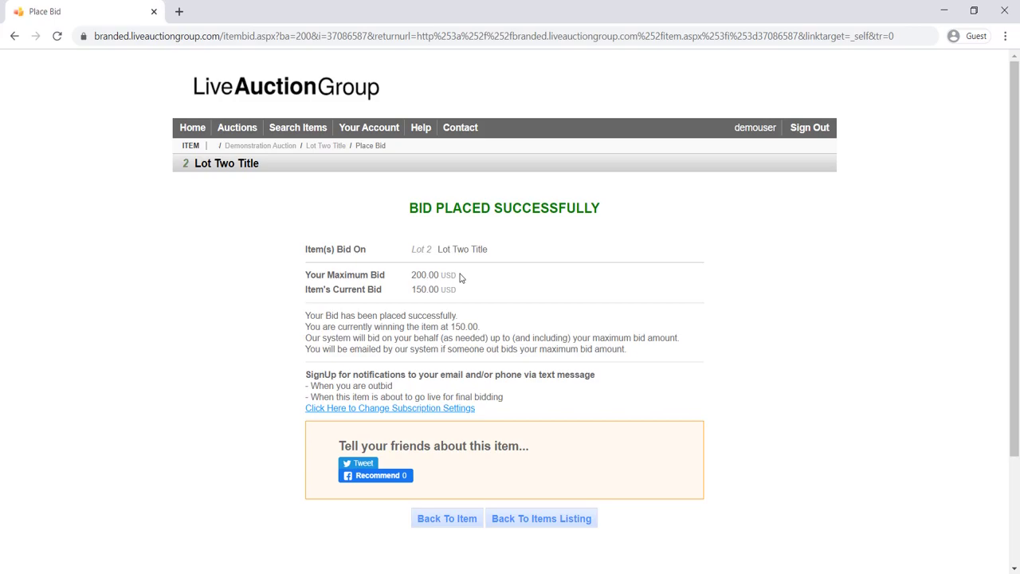
Review the account's winning and losing items and its notification and subscription settings.
click(382, 129)
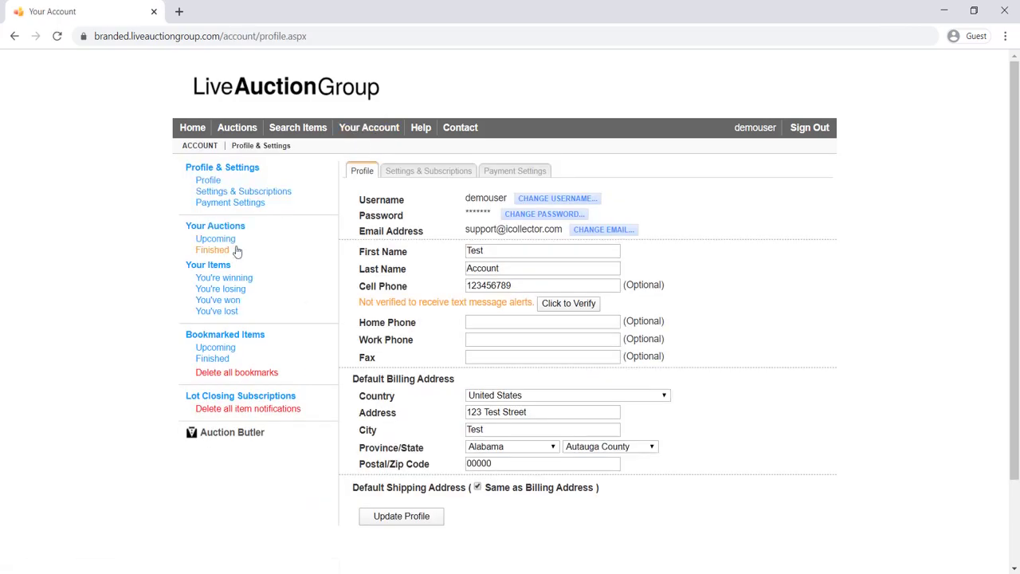
click(212, 266)
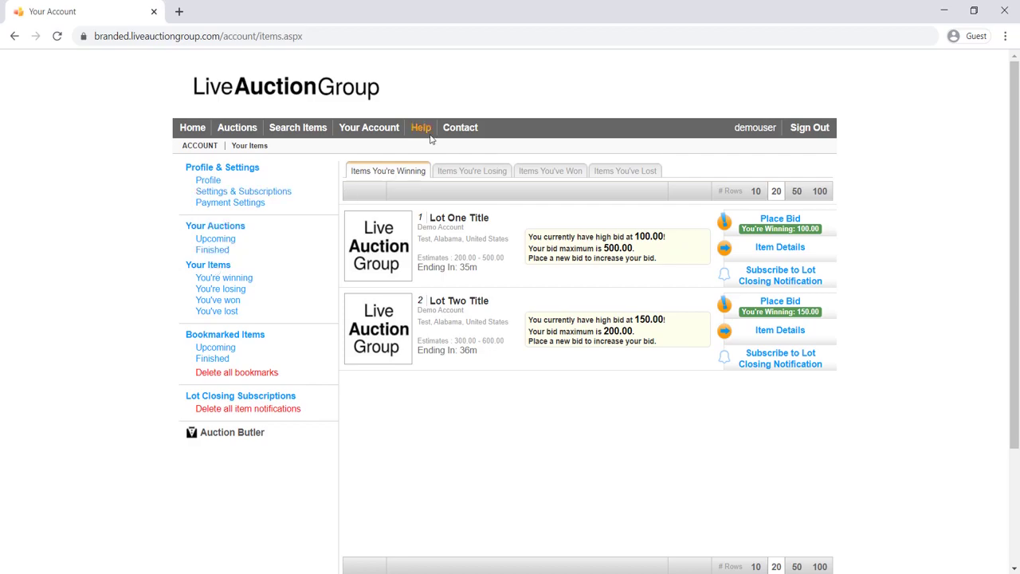
click(468, 175)
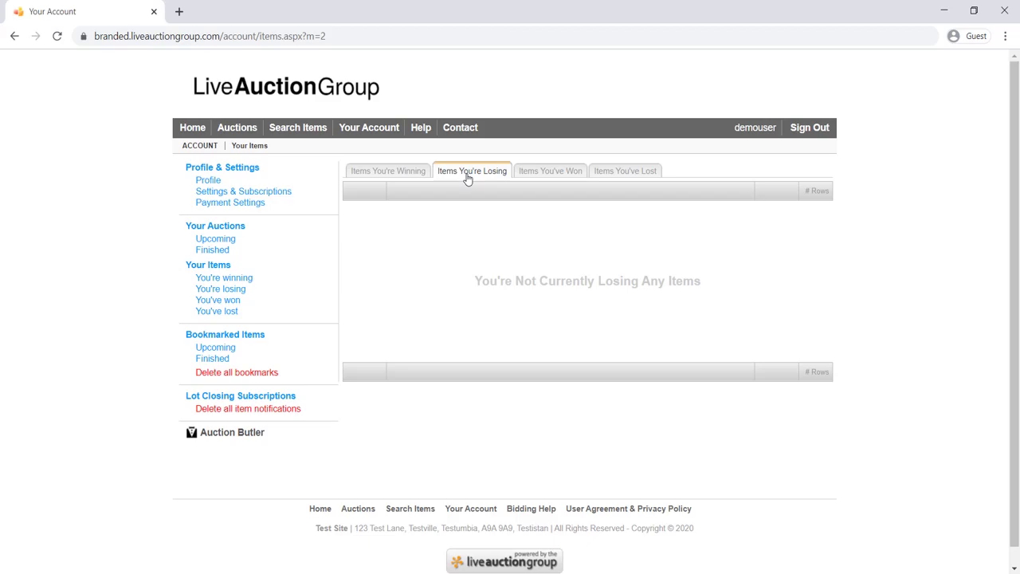
click(268, 196)
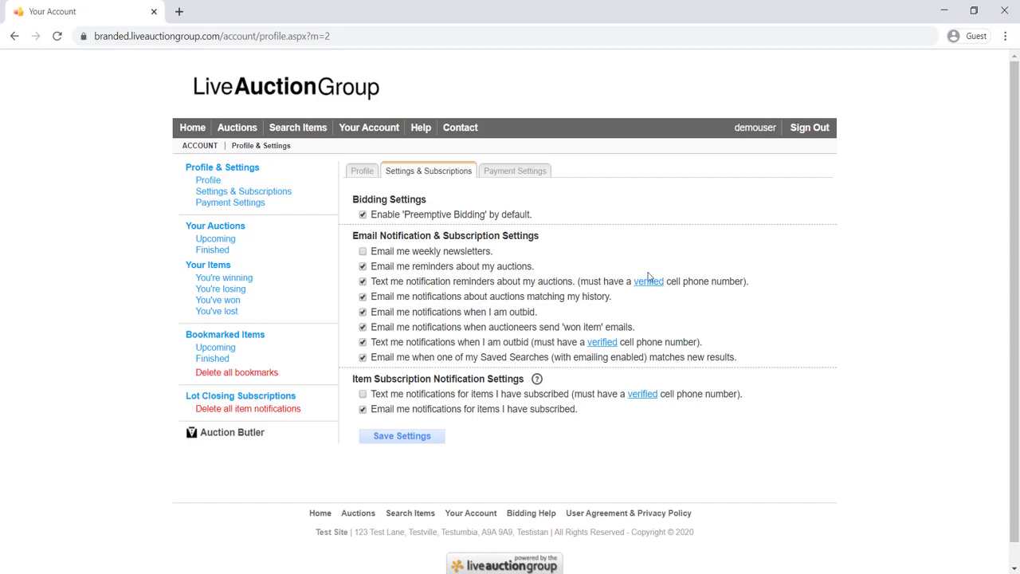
Go back to the auctions list and open Lot Five in the timed Demonstration Auction.
click(247, 132)
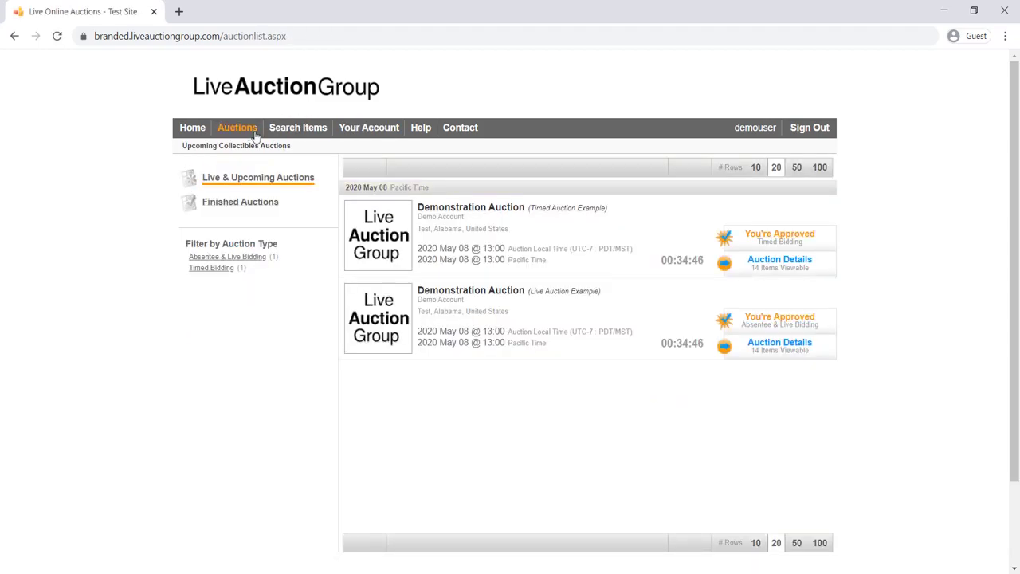
click(447, 209)
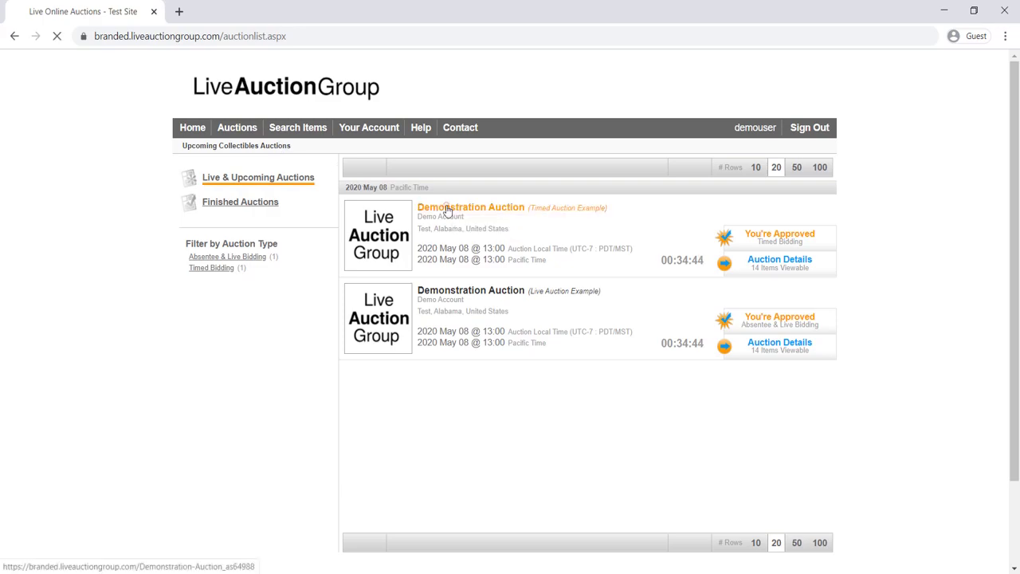
scroll(448, 211, down, 4)
scroll(447, 210, down, 4)
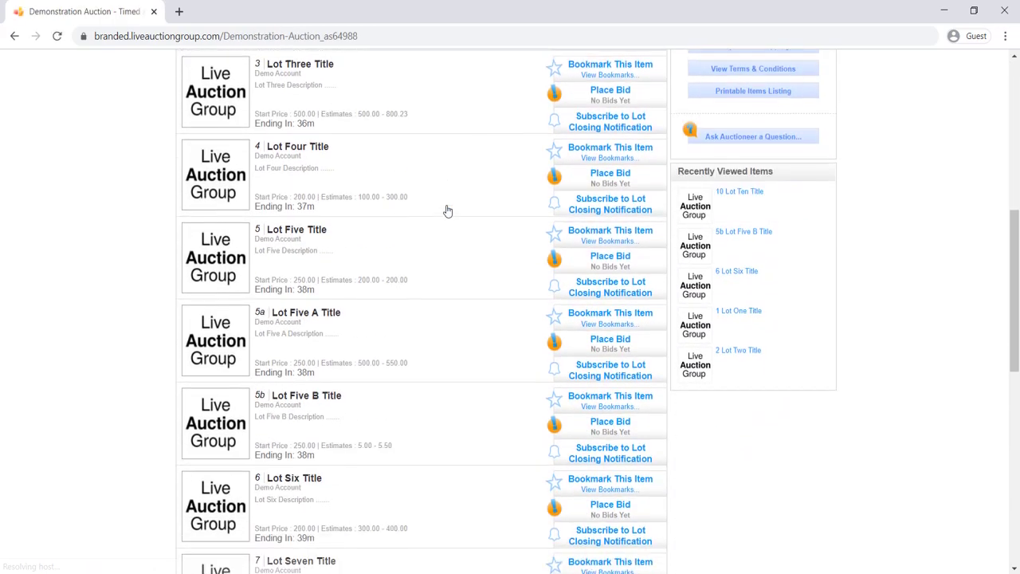
click(303, 94)
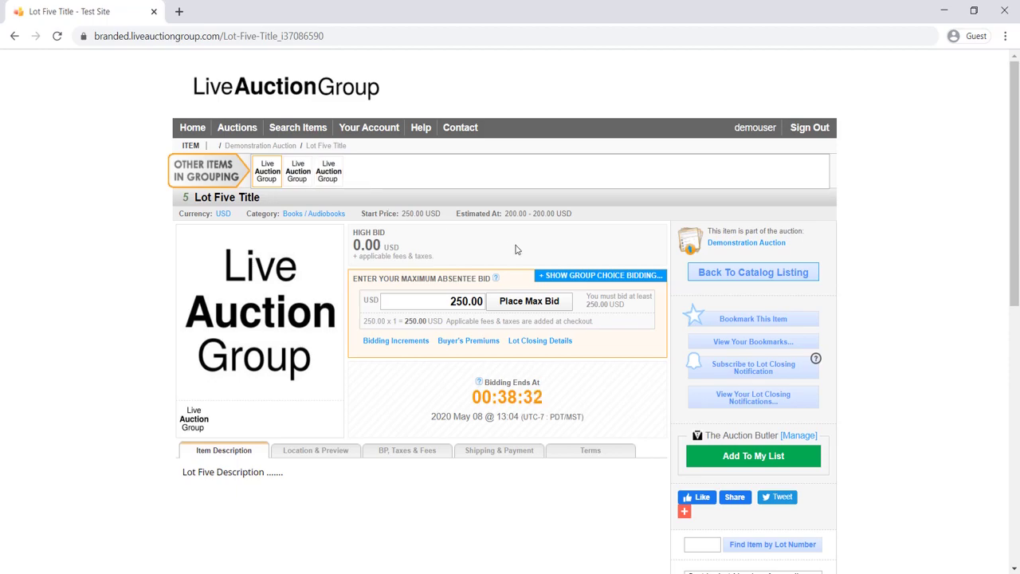
Place and confirm a group choice maximum bid of 250 USD per item on lots 5, 5a and 5b, and return to the items listing.
click(563, 279)
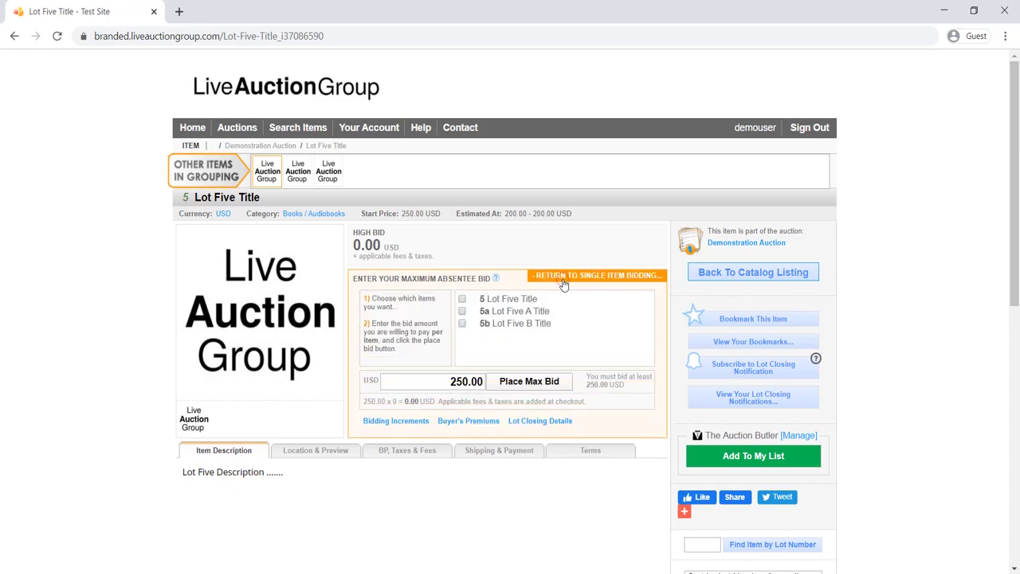
click(463, 300)
click(462, 311)
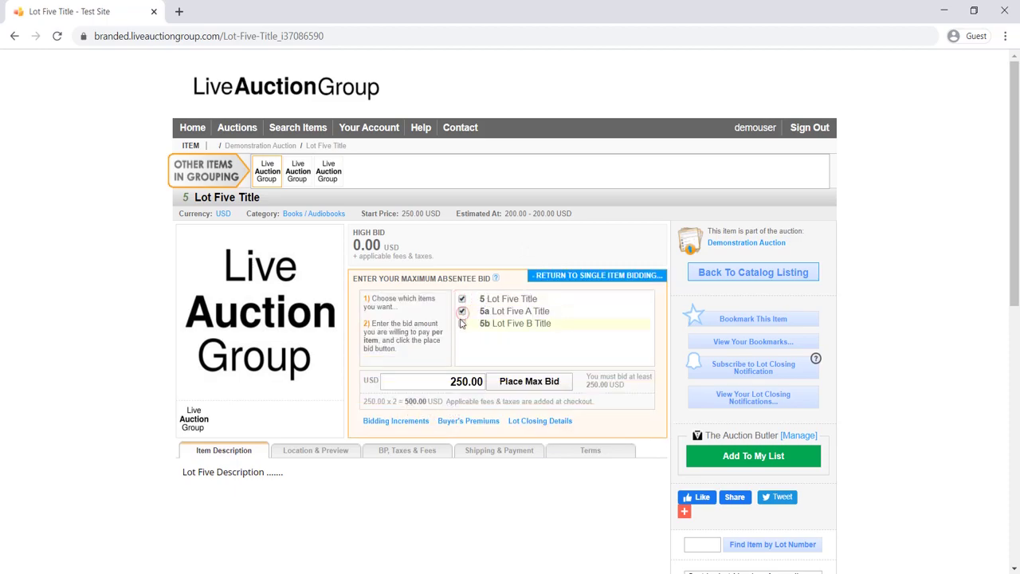
click(463, 323)
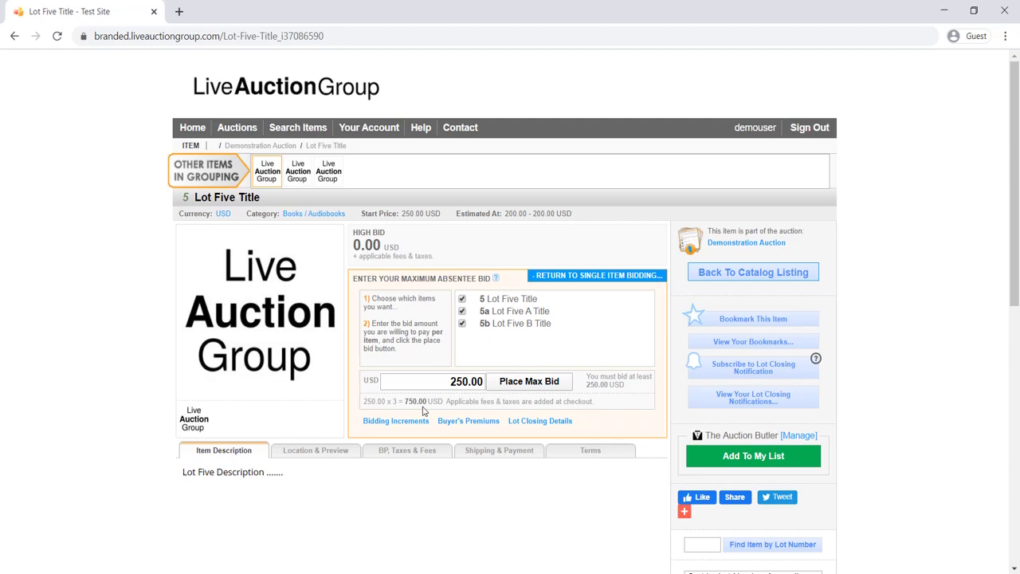
click(541, 385)
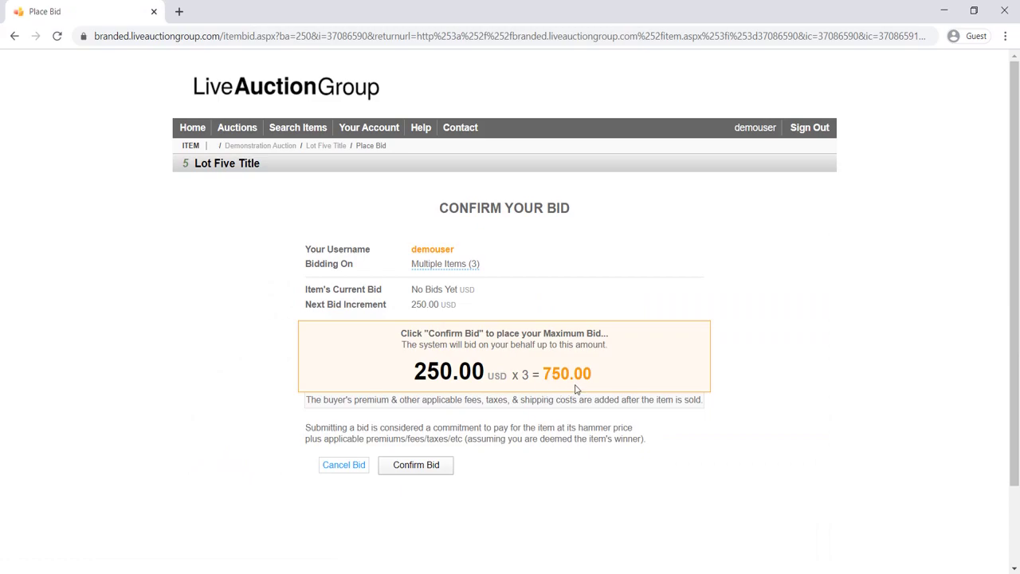
click(433, 466)
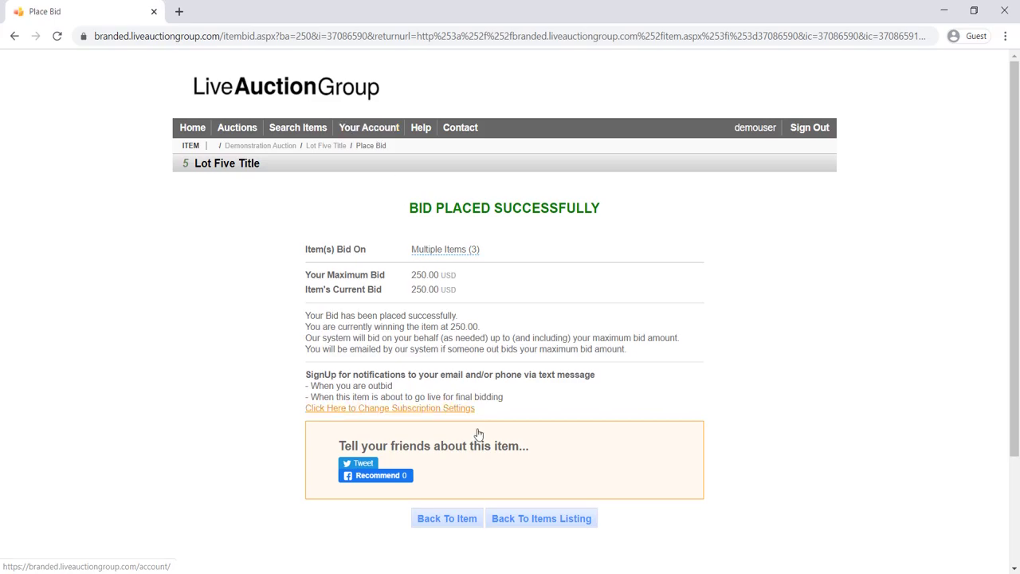
click(544, 528)
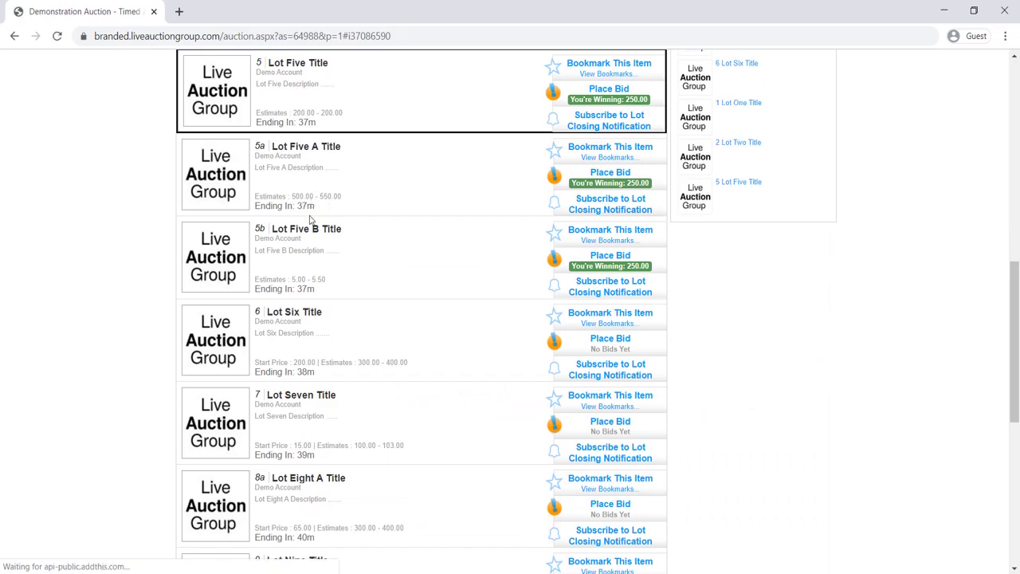
Open Lot Six and place and confirm a maximum bid of 200 USD per unit for its 10 units.
click(311, 313)
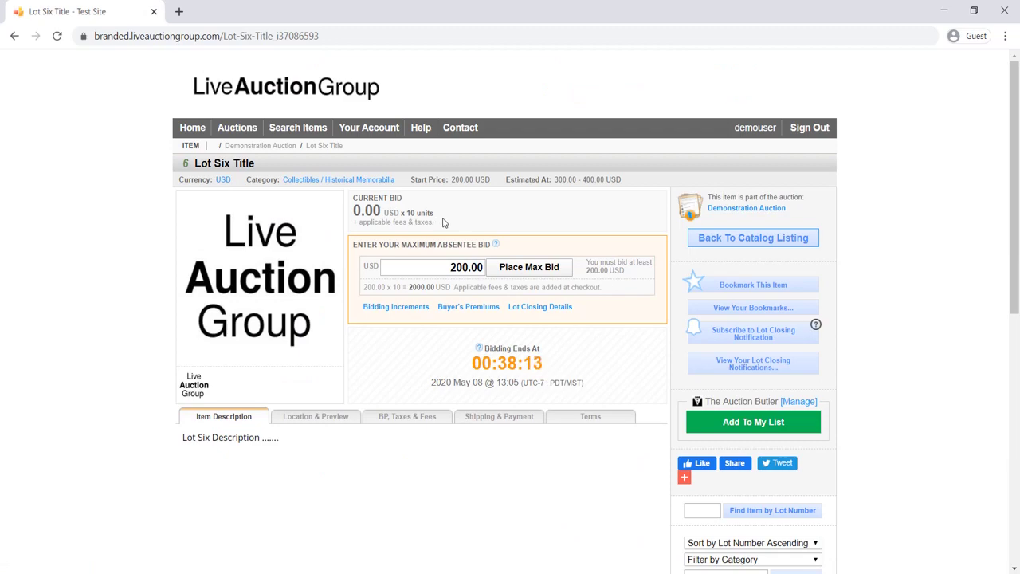
click(515, 270)
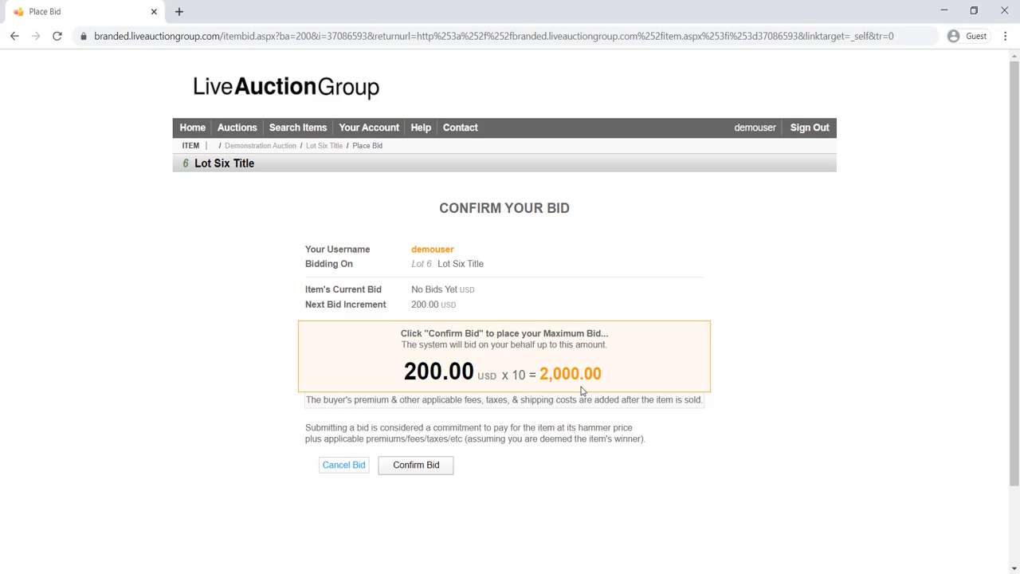
click(421, 465)
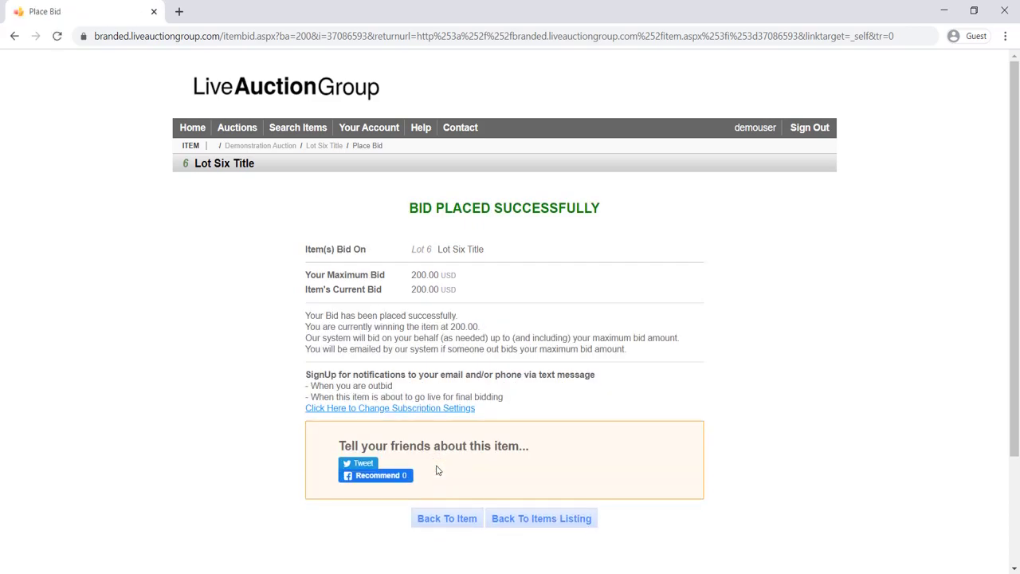
Open the timed Demonstration Auction from the auctions list and check the ending times of its lots.
click(238, 128)
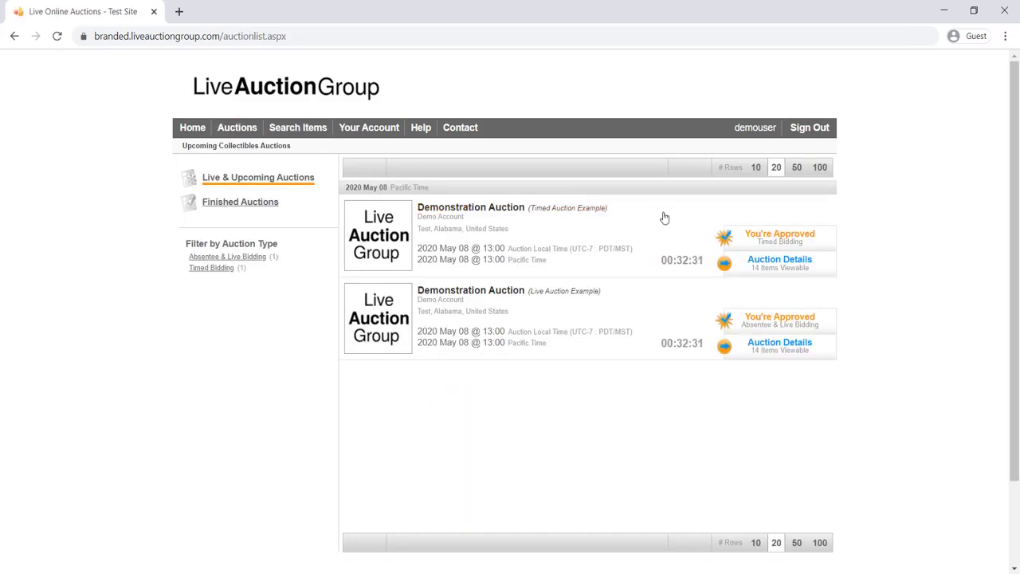
click(507, 210)
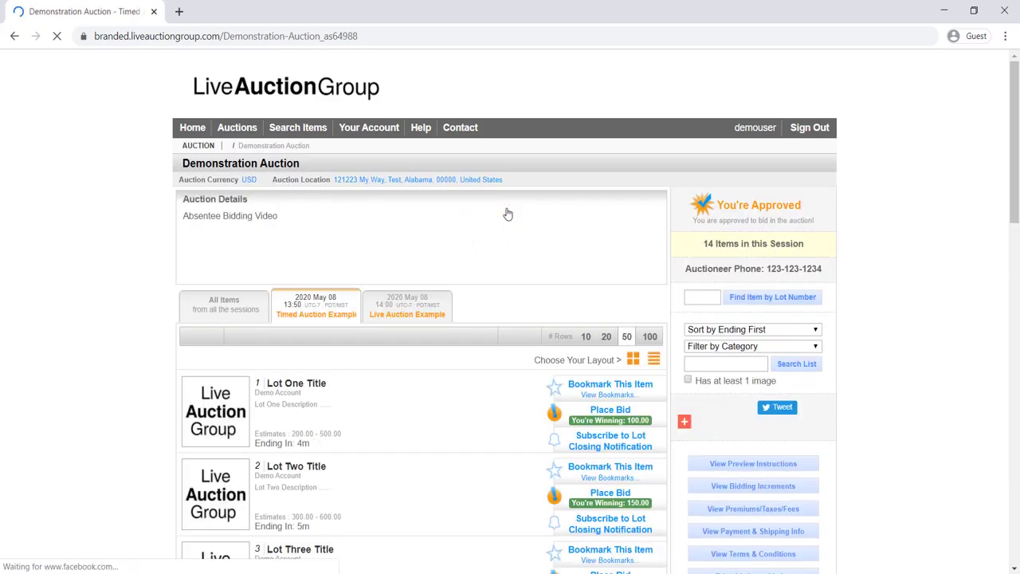
scroll(507, 212, down, 2)
scroll(507, 212, down, 2)
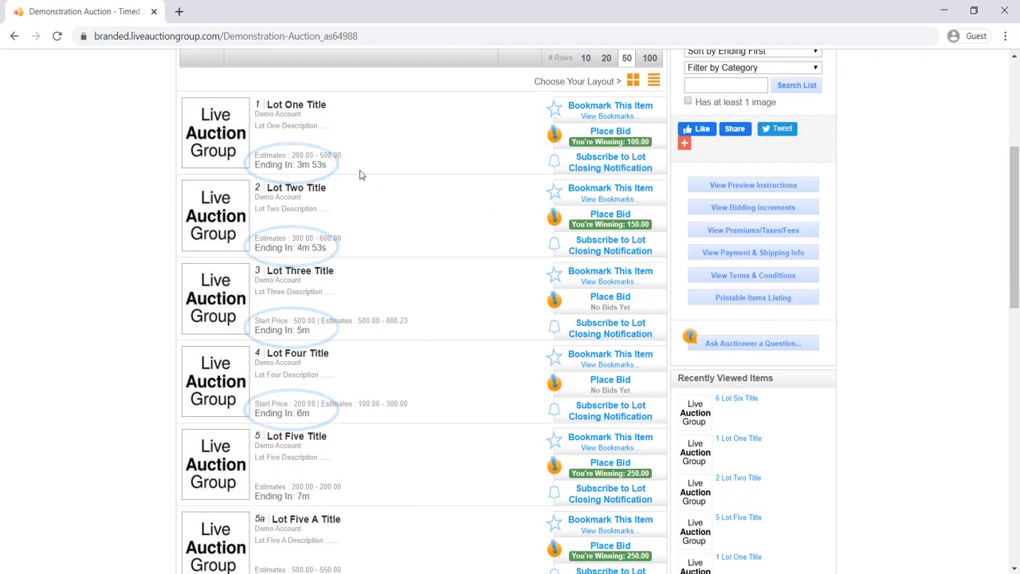
Open Lot One in the timed auction, read its lot closing details, and close them.
click(319, 106)
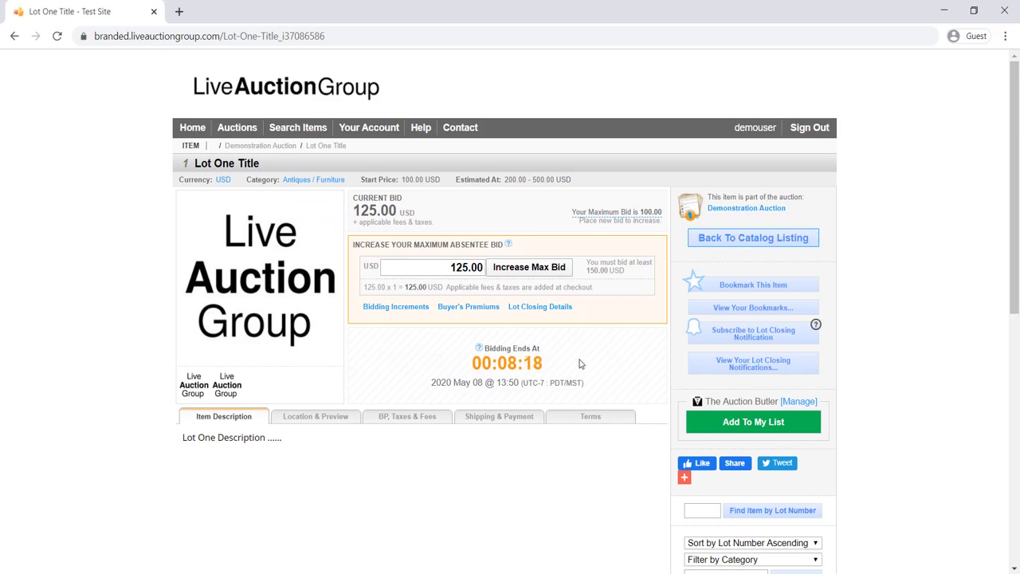
click(548, 309)
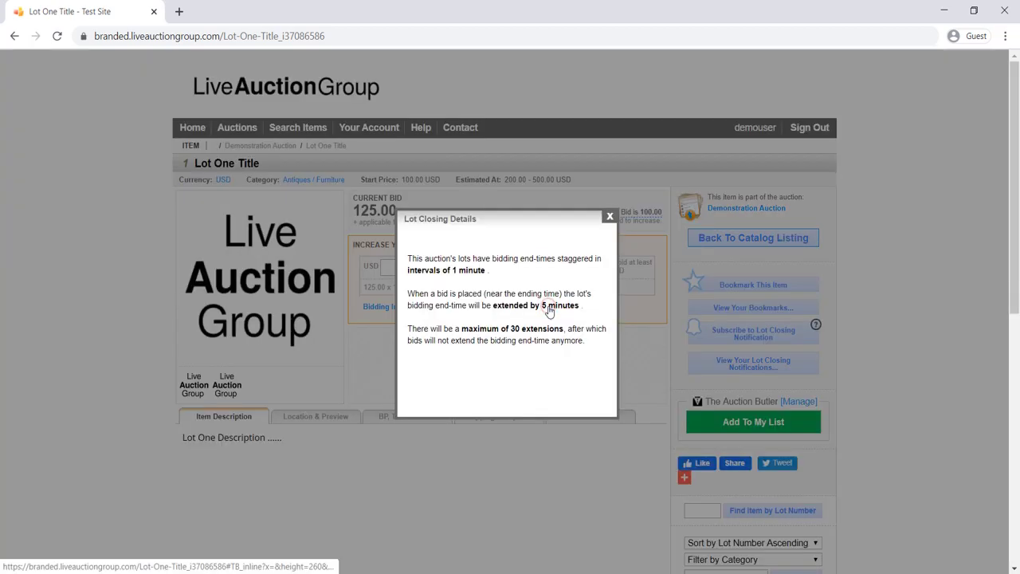
click(610, 216)
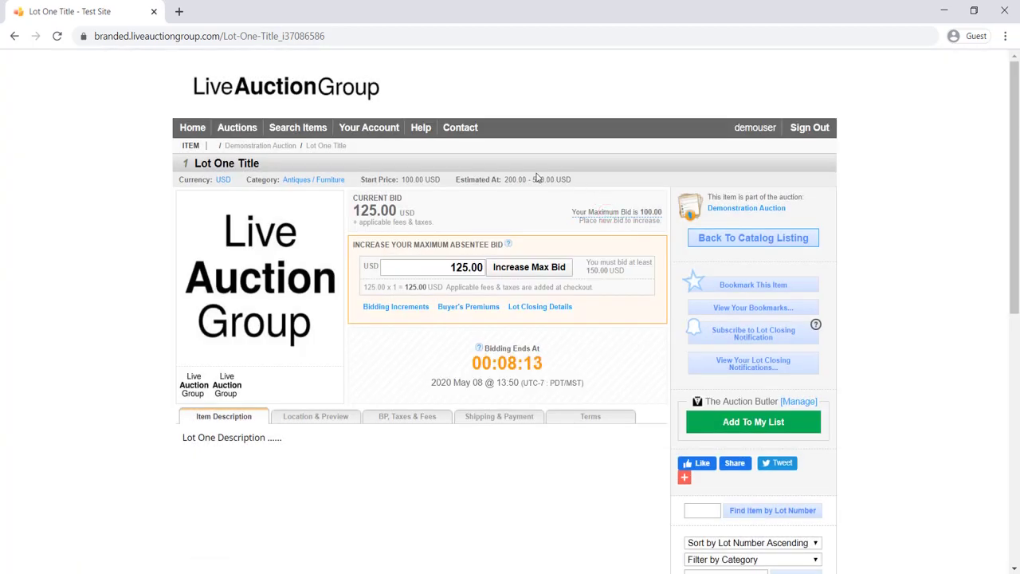
Review the items currently being won in the account.
click(371, 130)
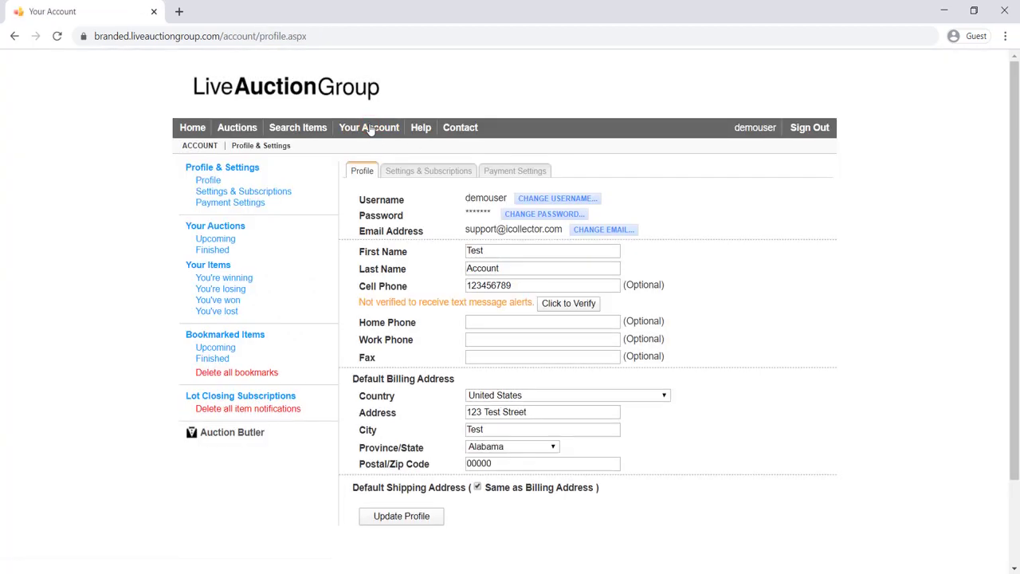
click(220, 271)
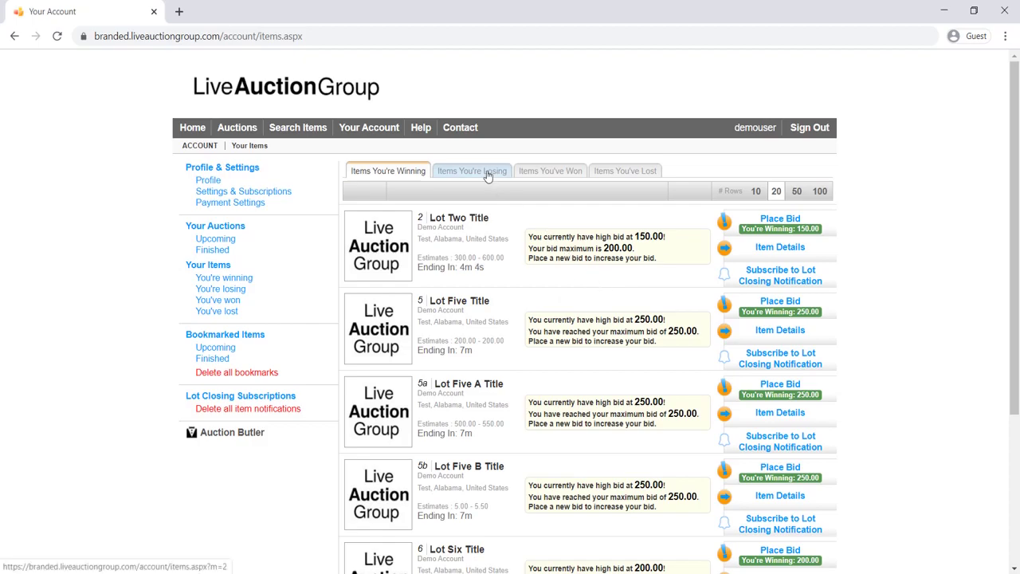
Check the lots' remaining times and bid status in the timed Demonstration Auction and view Lot Two's page.
click(238, 129)
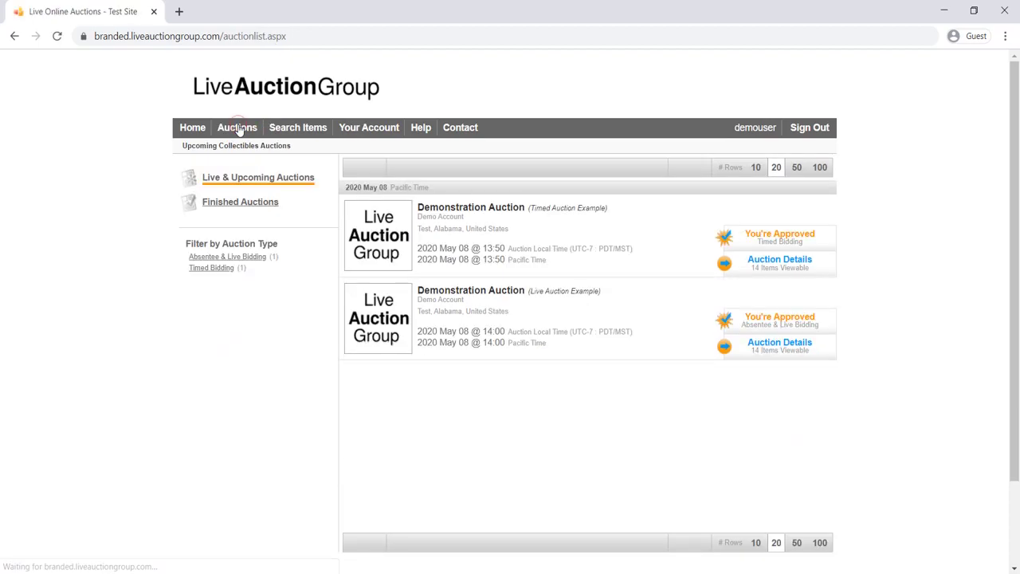
click(452, 210)
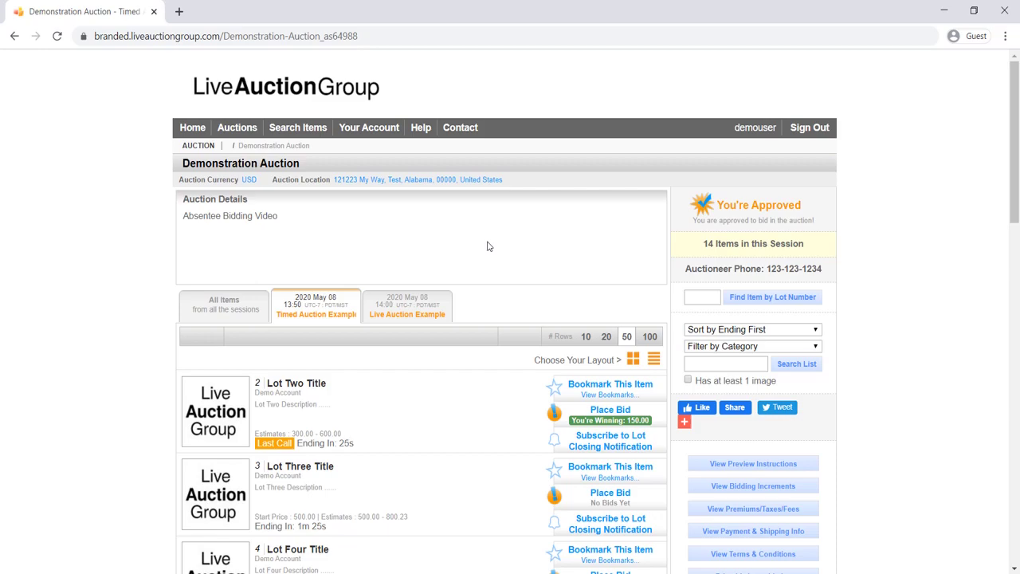
scroll(488, 246, down, 6)
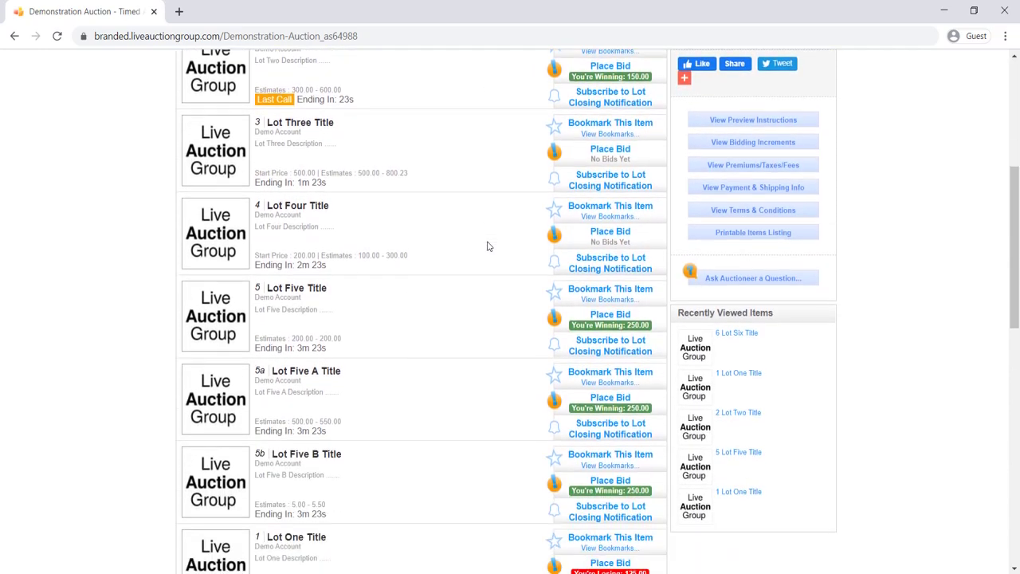
scroll(489, 246, down, 2)
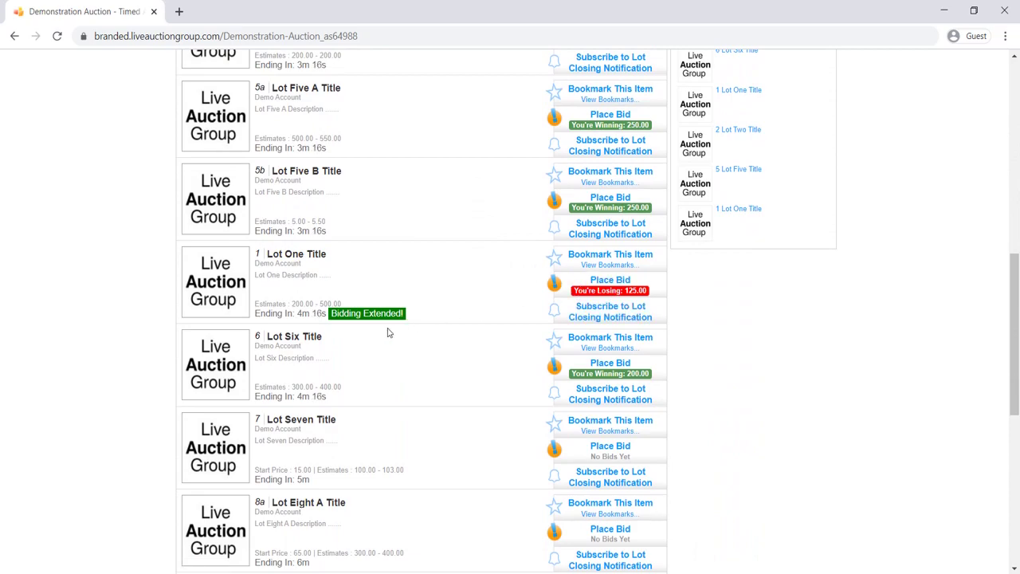
scroll(388, 333, up, 7)
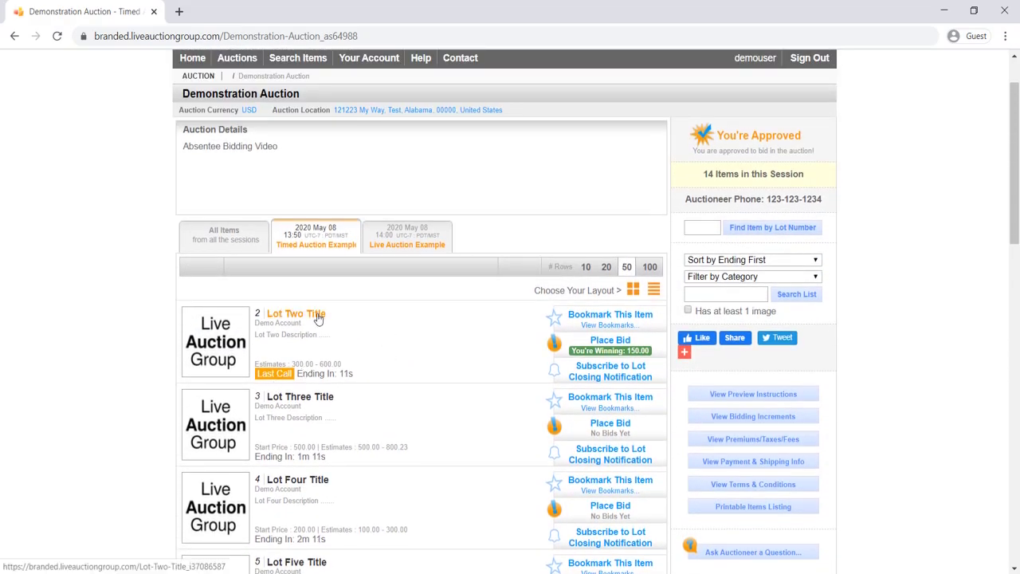
click(318, 318)
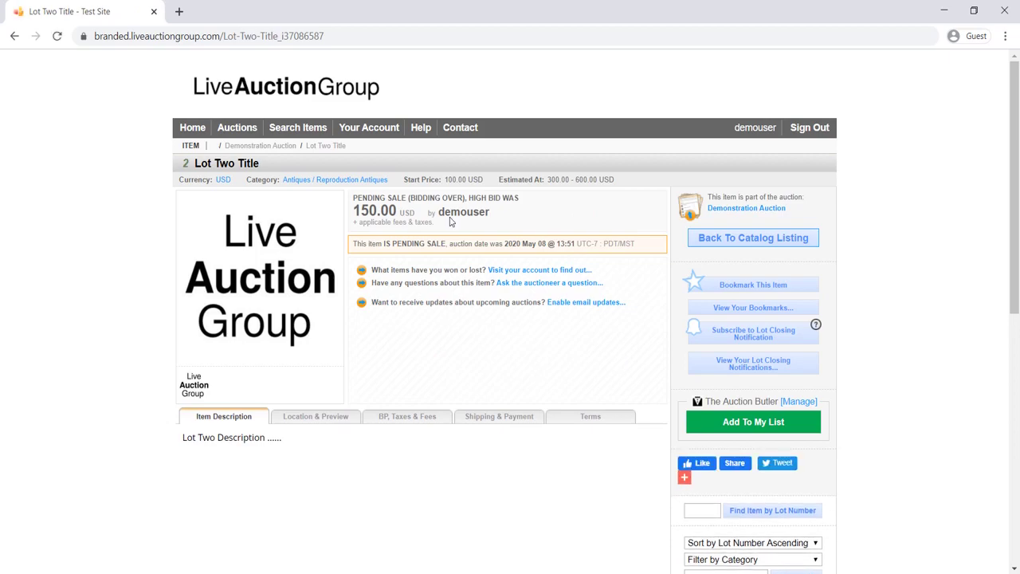
Return to the auctions list and open Lot One in the live Demonstration Auction.
click(238, 129)
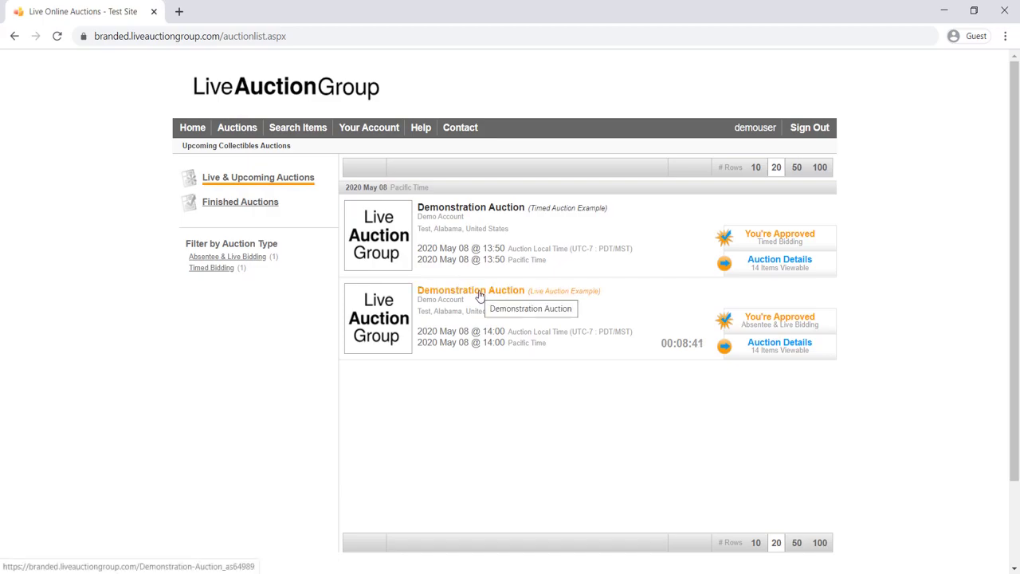
click(481, 293)
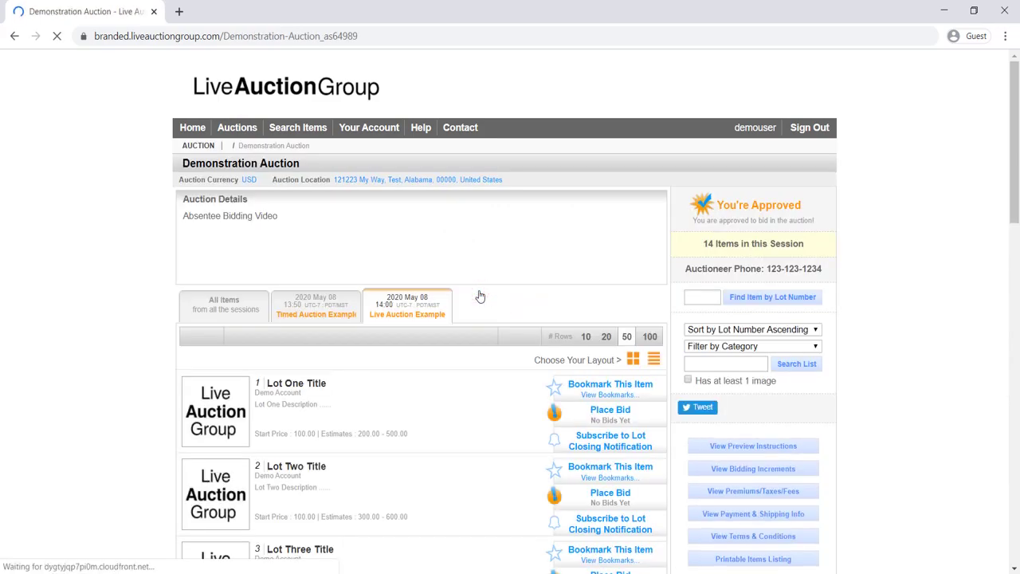
scroll(481, 297, down, 1)
click(303, 318)
Enter a maximum absentee bid of 500 USD on Lot One and submit it for confirmation.
click(430, 264)
double_click(429, 265)
key(BackSpace)
text(00)
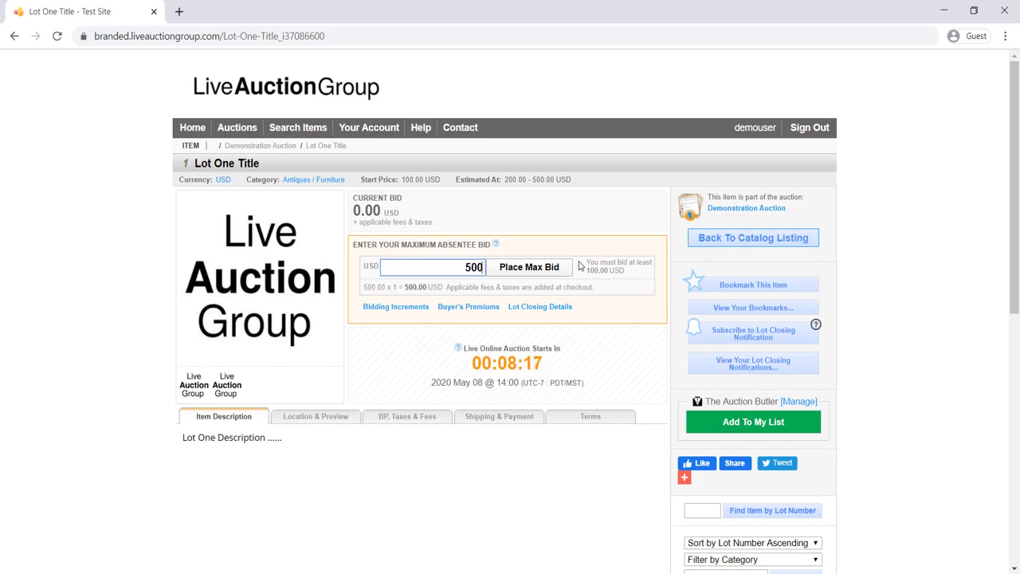
click(556, 273)
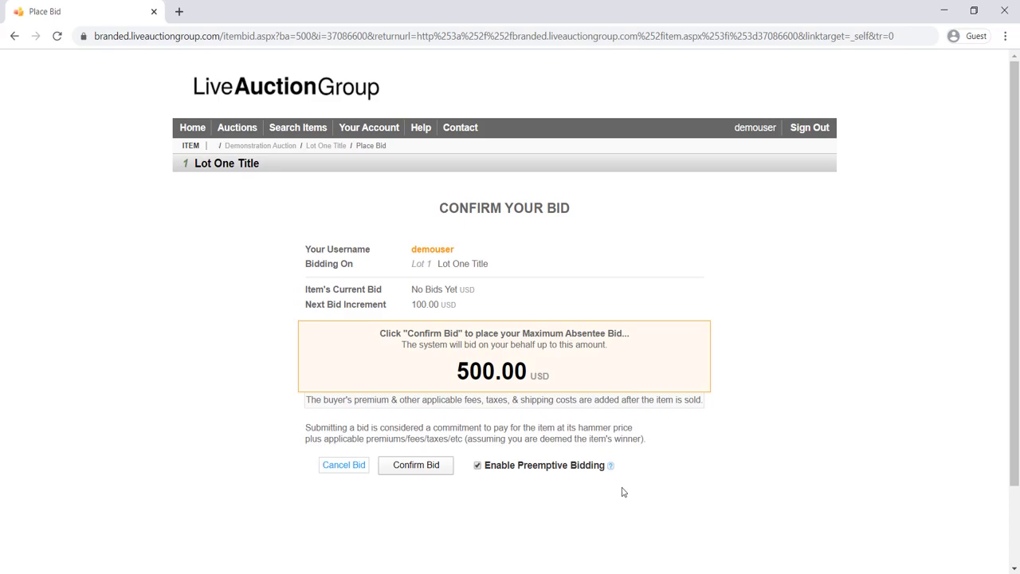
Read the explanation of preemptive bidding and confirm the 500 USD bid on Lot One with that option enabled.
mouse_move(611, 469)
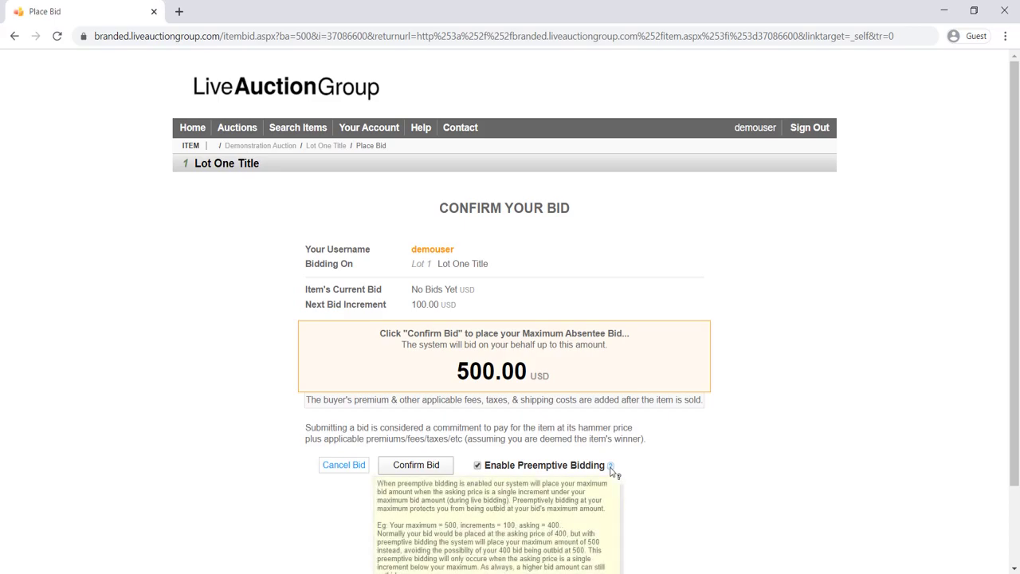
scroll(611, 471, down, 2)
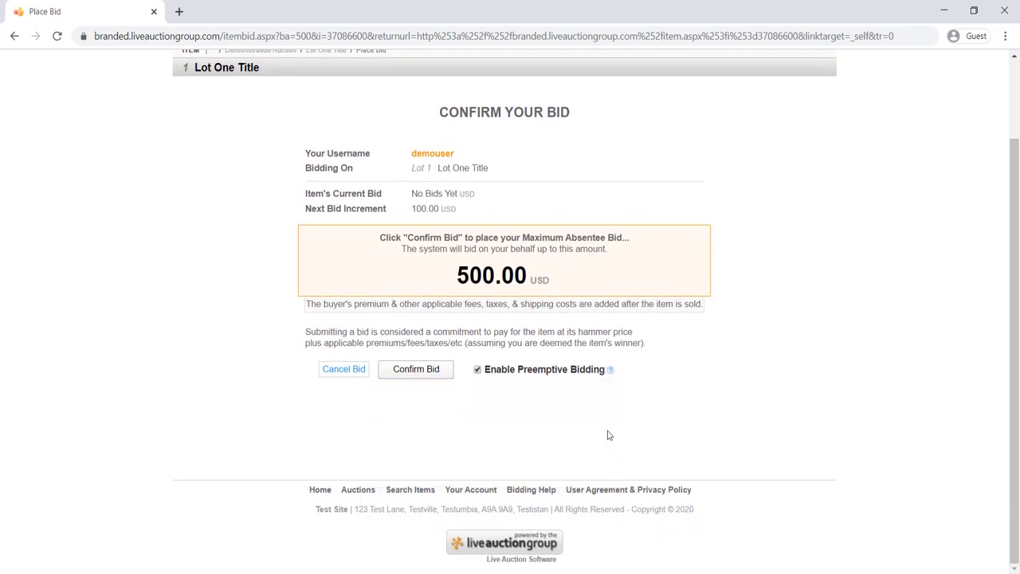
click(430, 372)
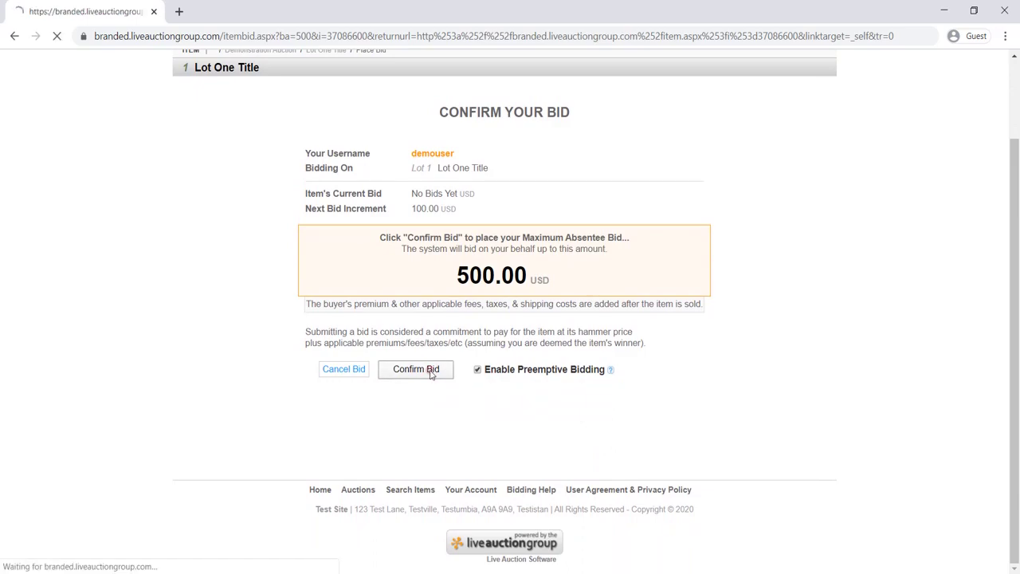
Return to the live auction's items listing and reload the page to update its status.
click(523, 518)
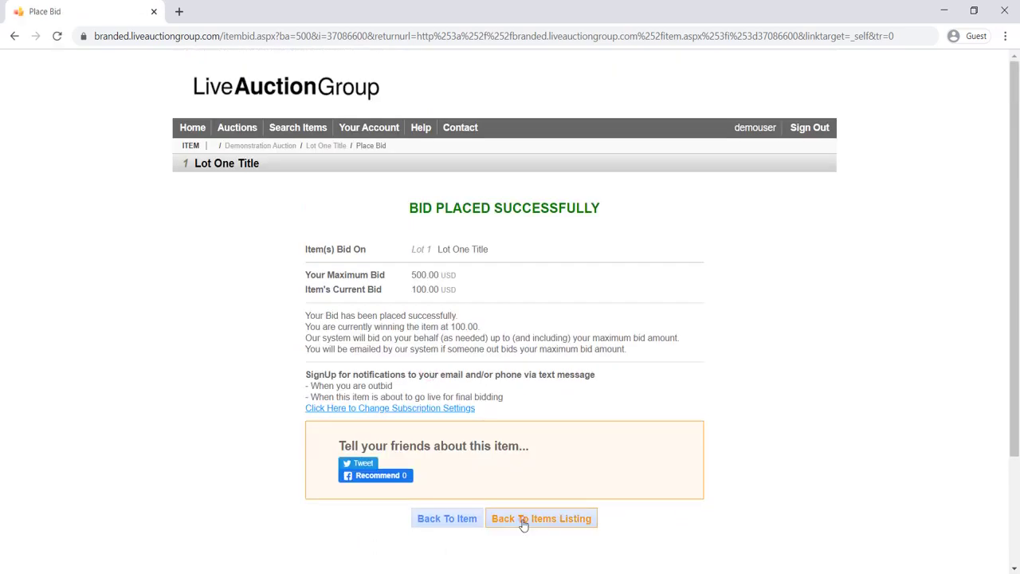
scroll(522, 525, up, 4)
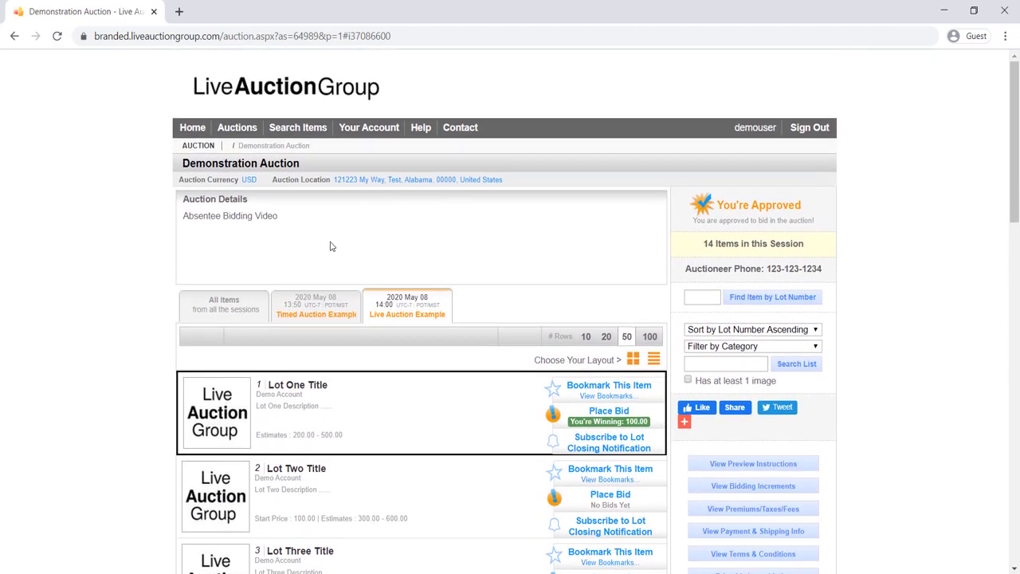
click(58, 37)
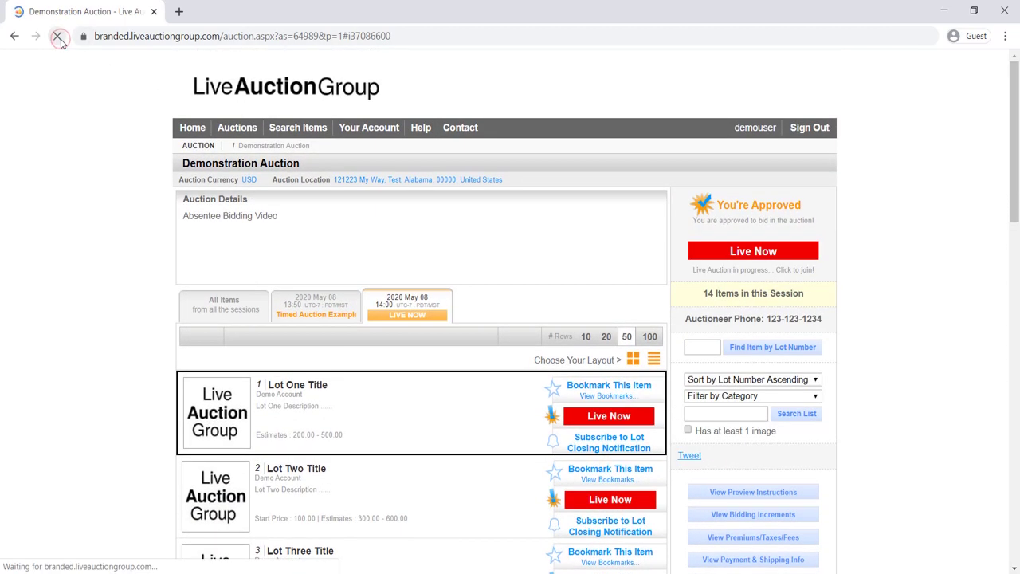